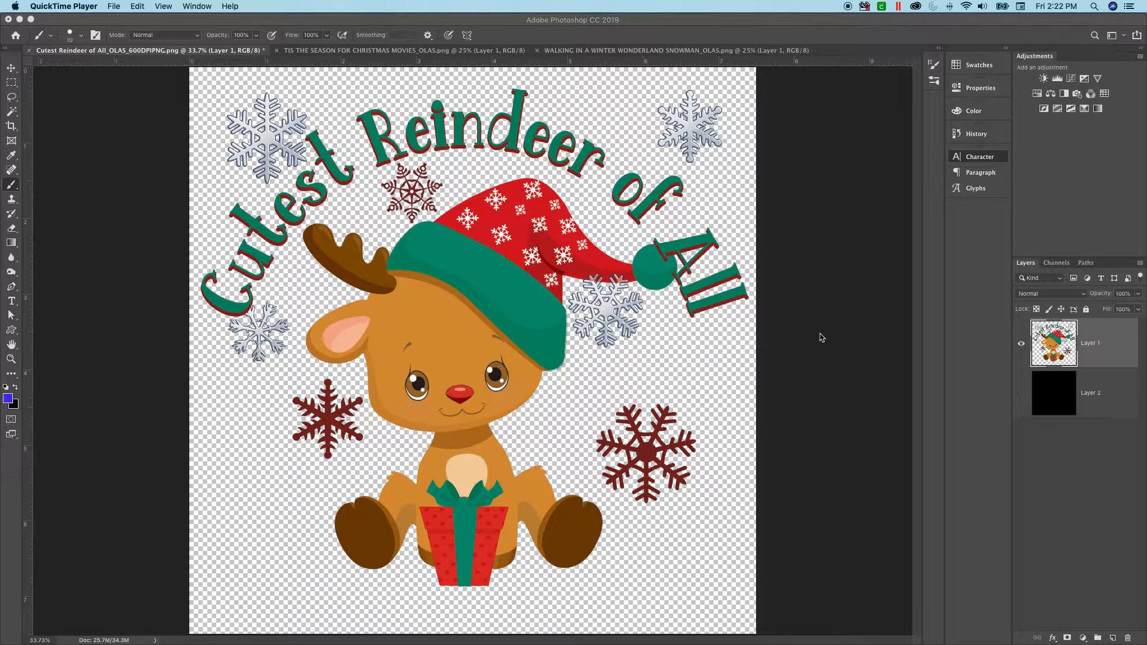
# Step: Delete the black-filled Layer 2, leaving only the reindeer artwork layer
pyautogui.click(1078, 354)
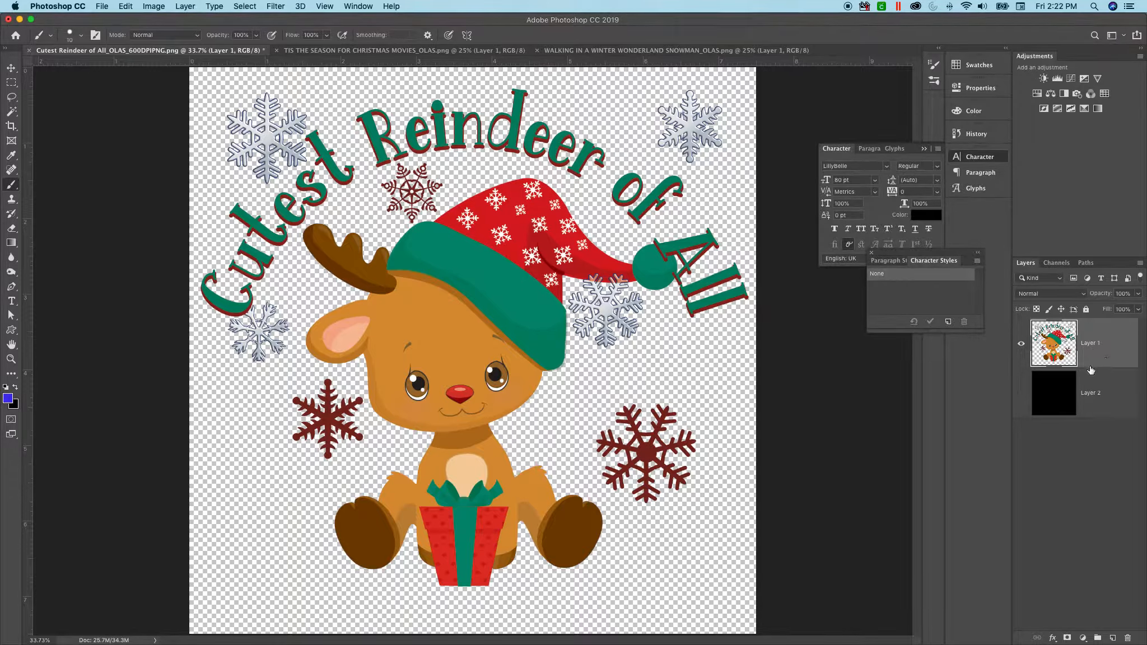
pyautogui.click(1100, 402)
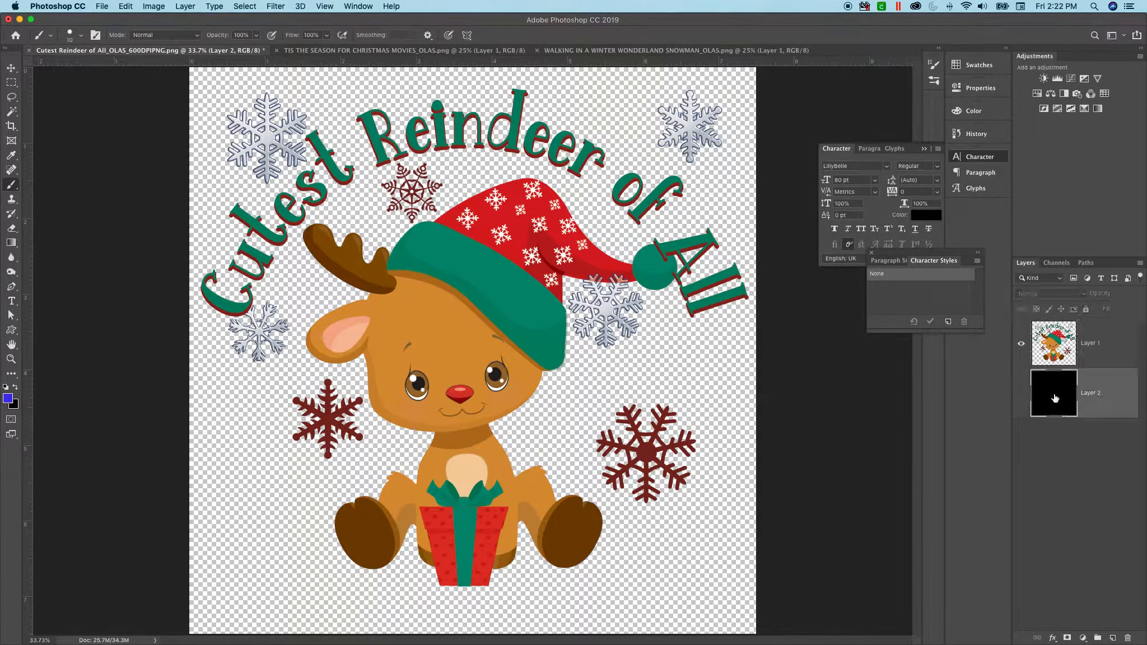
pyautogui.click(1021, 393)
pyautogui.click(1021, 393)
pyautogui.moveTo(1110, 398); pyautogui.dragTo(1130, 638)
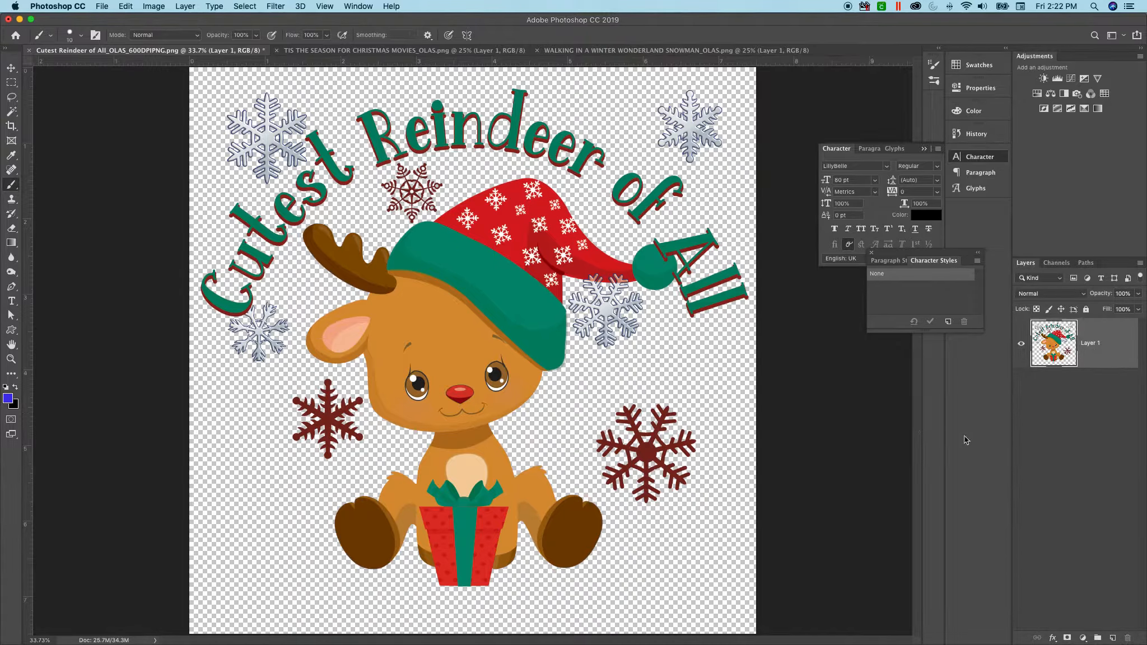
# Step: Create a new layer beneath Layer 1 and fill it with black at 100% opacity in Normal mode
pyautogui.click(1112, 638)
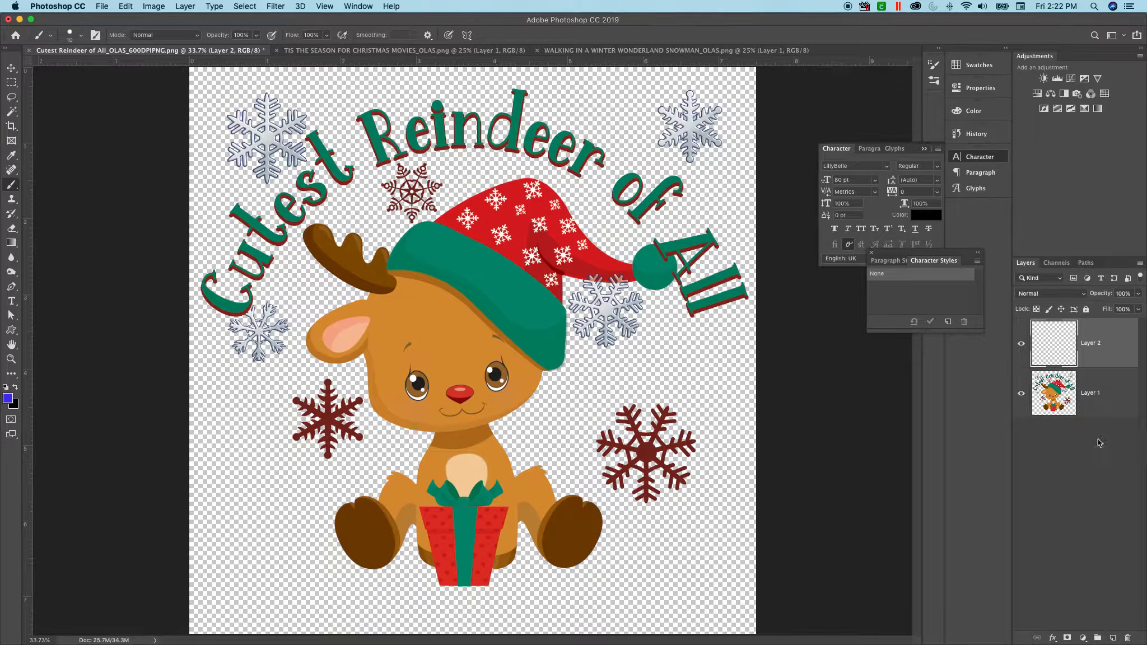
pyautogui.moveTo(1096, 346); pyautogui.dragTo(1084, 417)
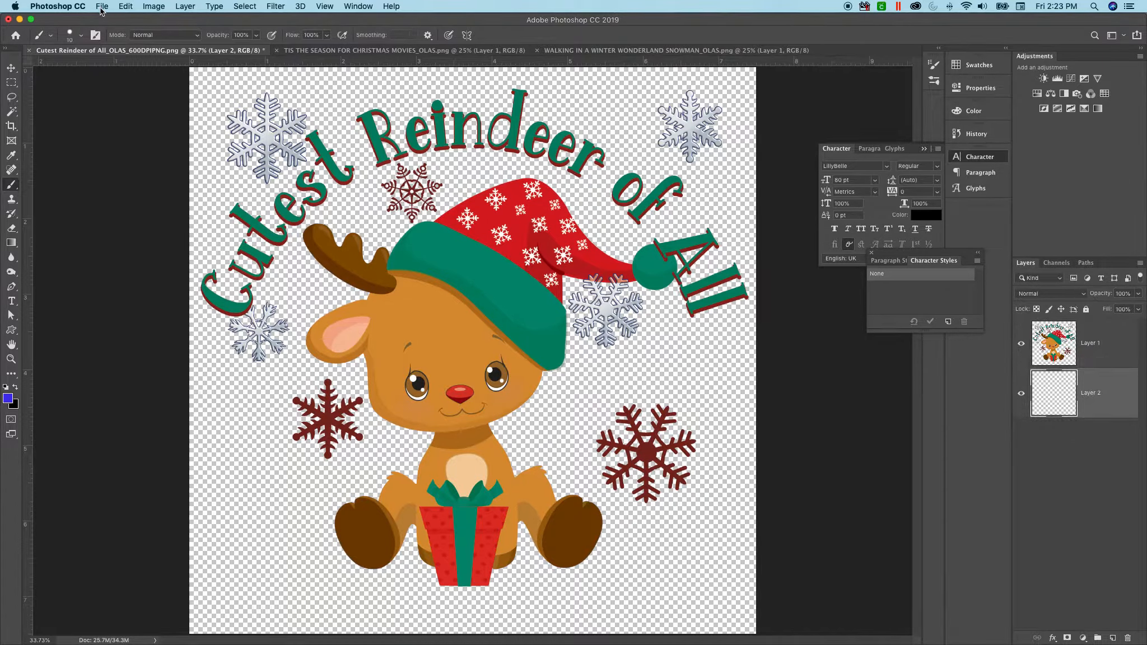
pyautogui.click(125, 7)
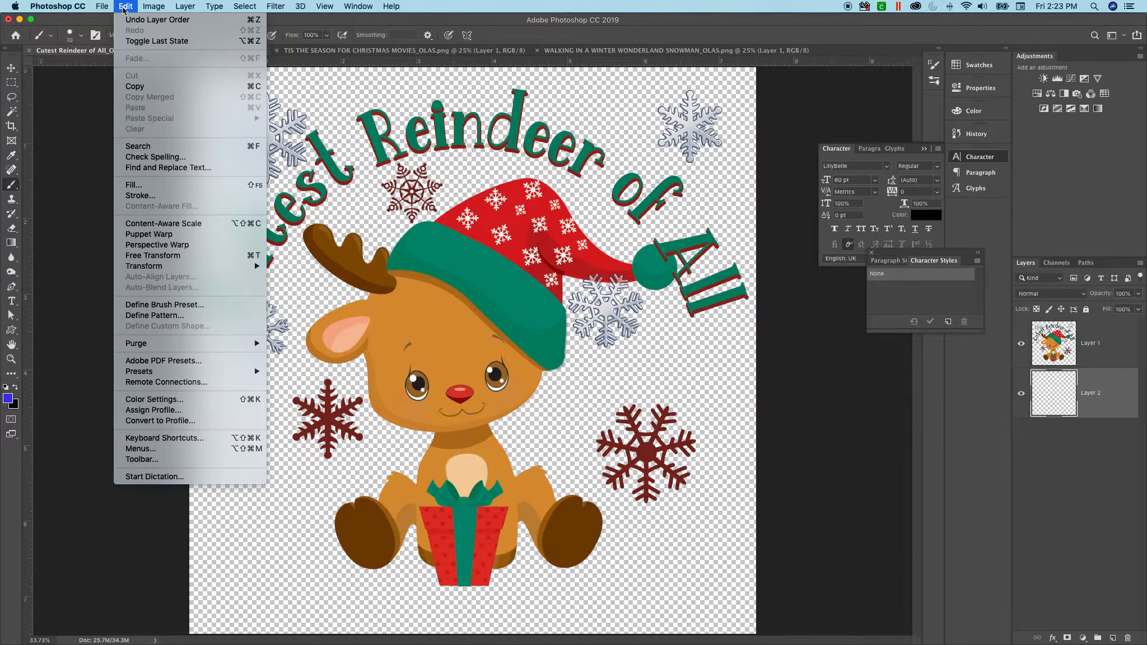
pyautogui.click(146, 187)
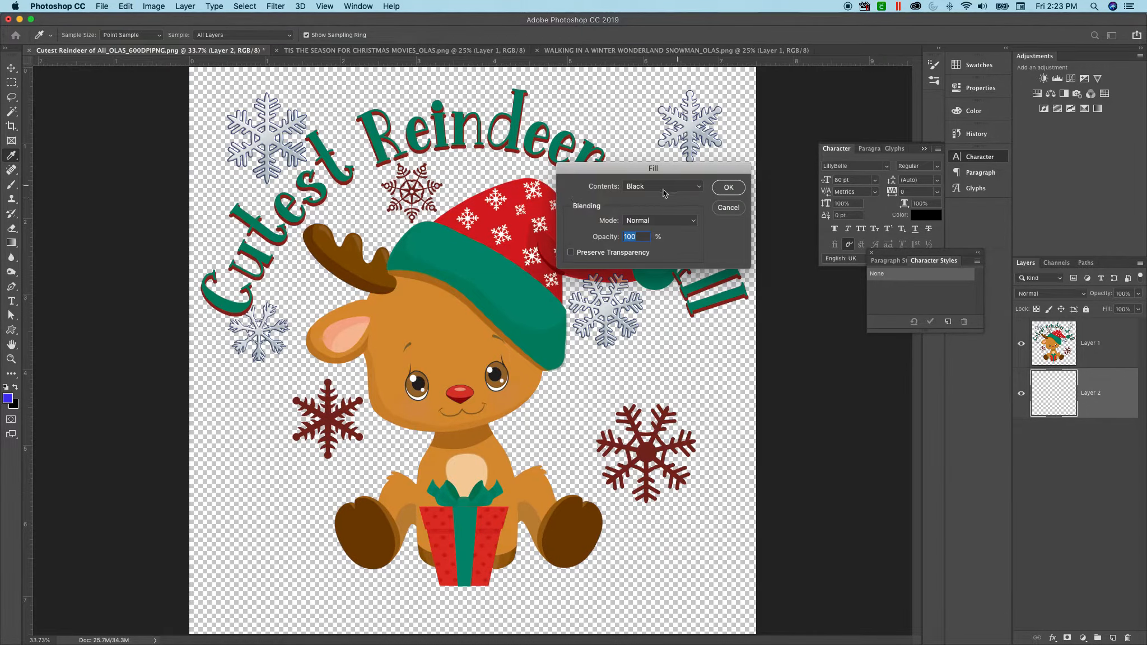
pyautogui.click(661, 188)
pyautogui.click(655, 187)
pyautogui.click(729, 188)
pyautogui.press('b')
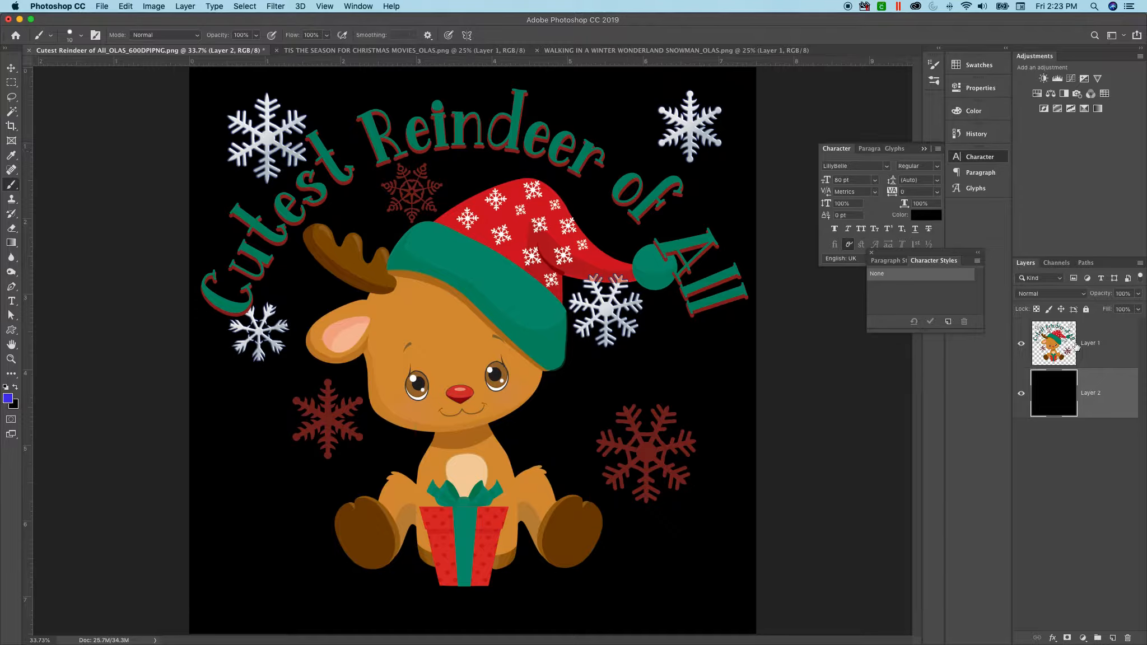
# Step: Make the reindeer artwork layer active and switch to the Magic Wand tool
pyautogui.click(1106, 349)
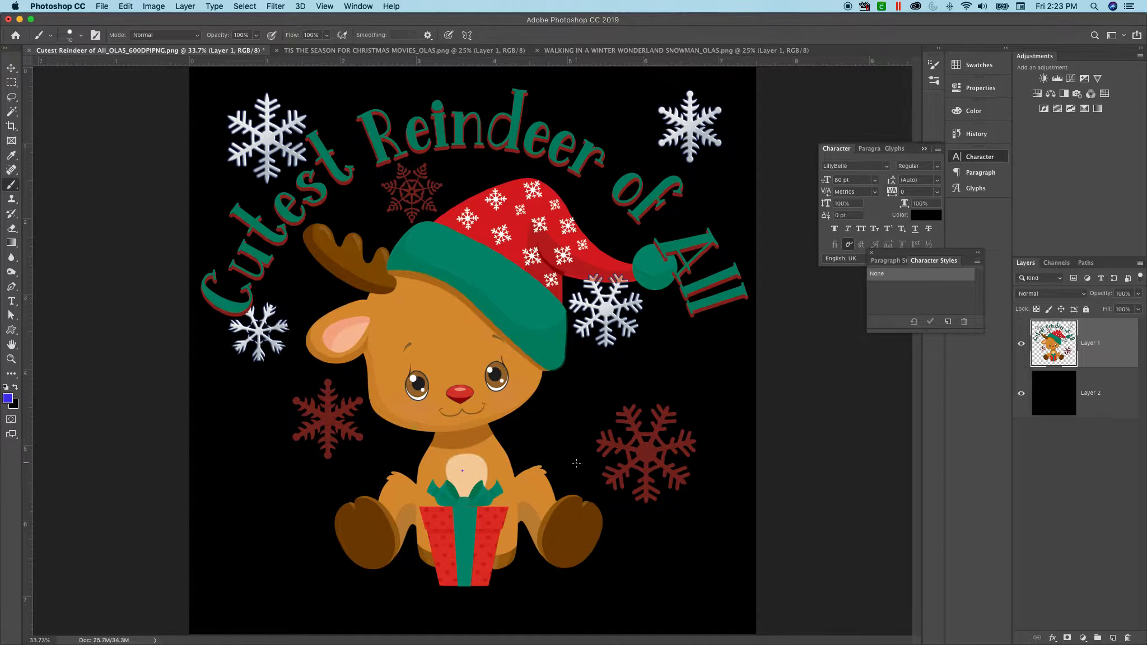
pyautogui.click(12, 113)
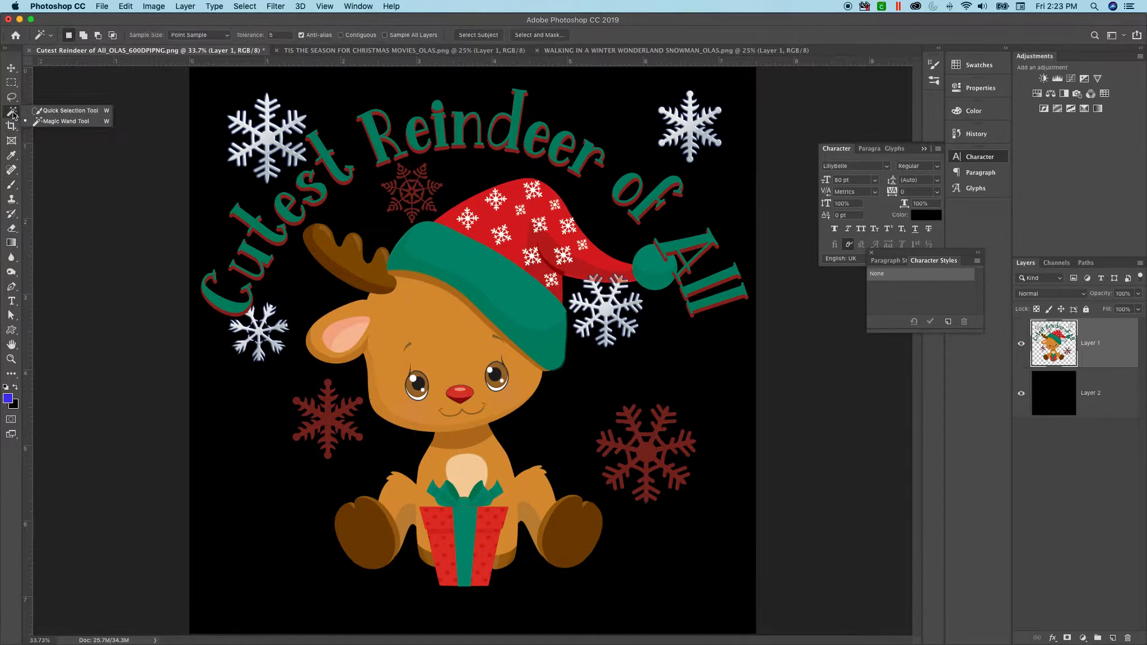
pyautogui.click(73, 186)
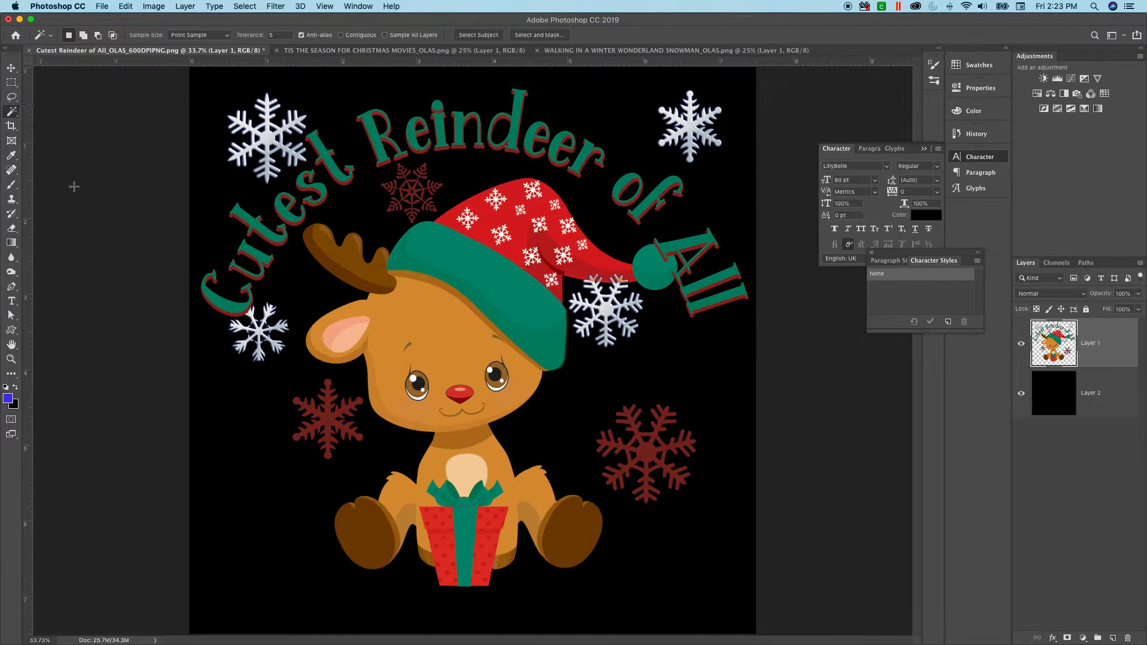
pyautogui.click(11, 114)
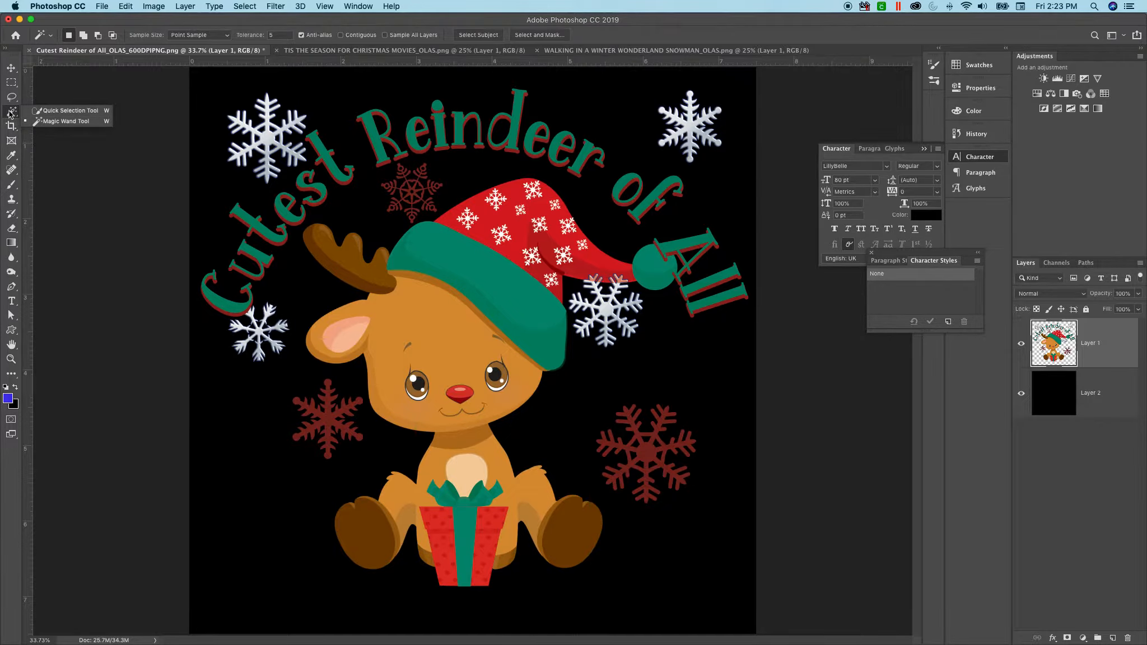
pyautogui.click(82, 123)
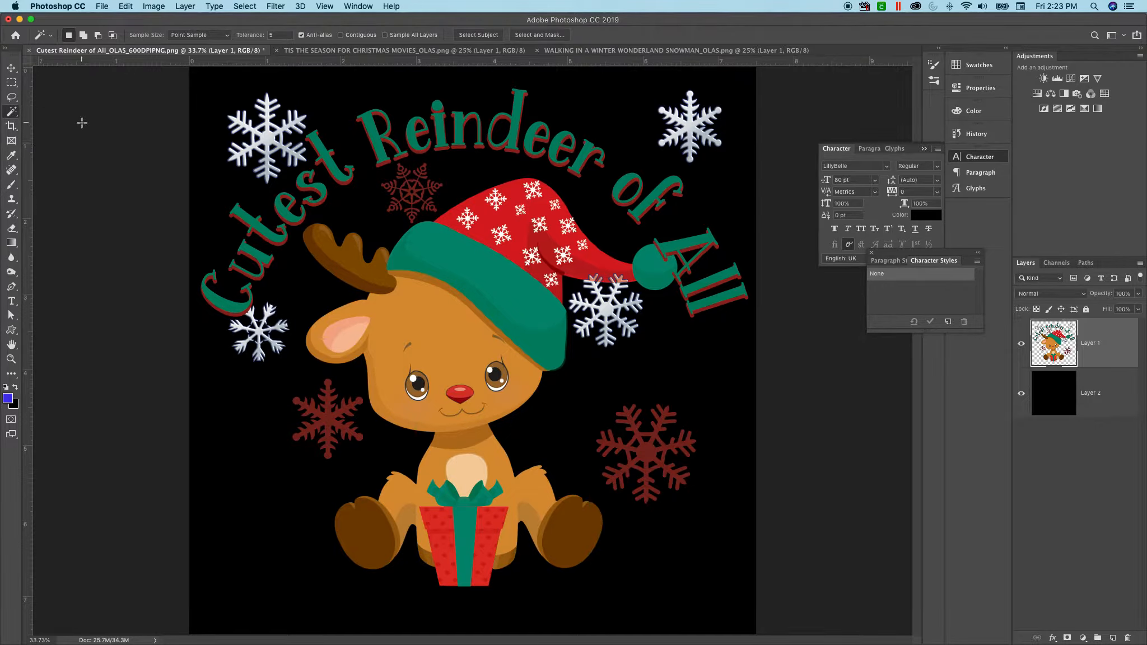
pyautogui.click(15, 114)
pyautogui.click(42, 114)
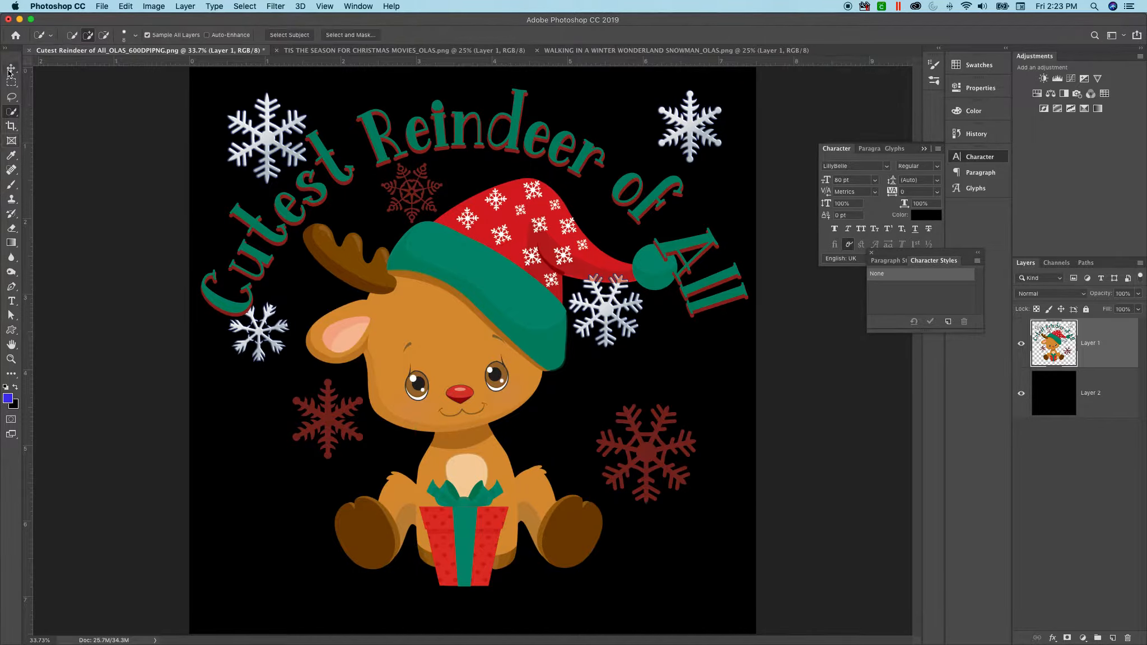
pyautogui.click(15, 117)
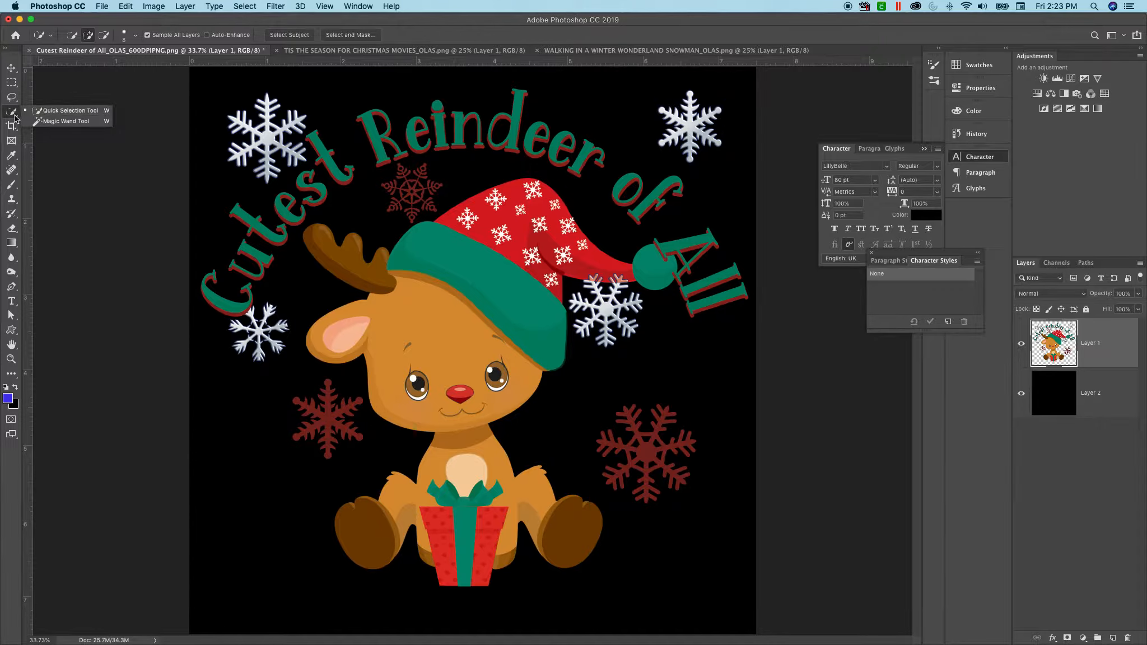
pyautogui.click(62, 122)
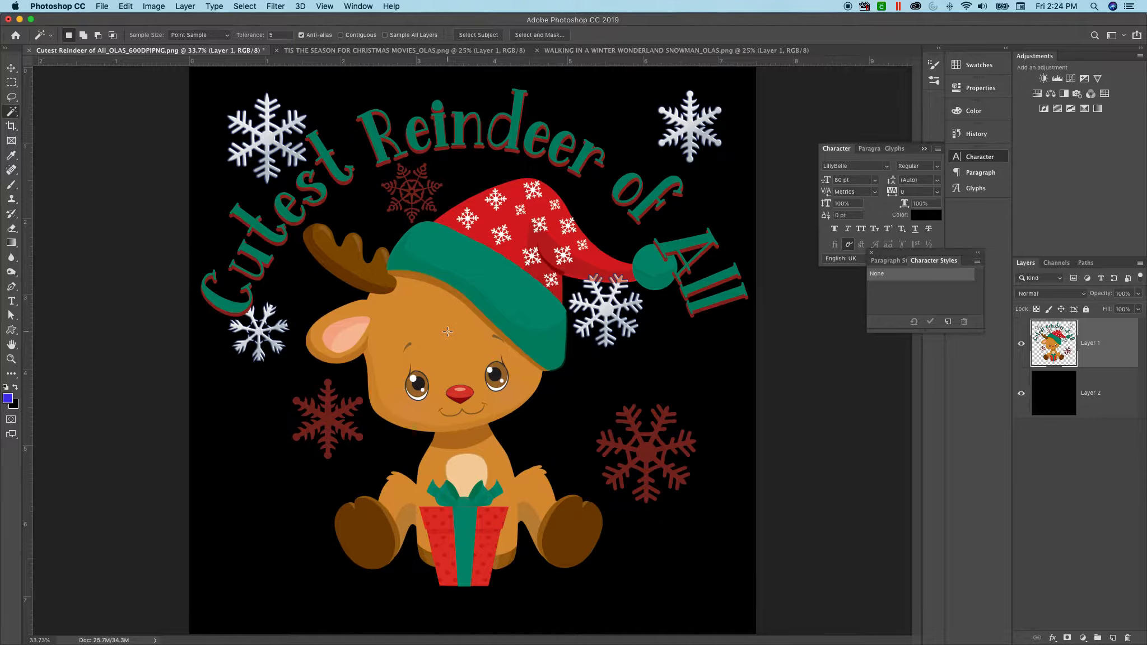
# Step: Duplicate Layer 1 within the same document under the suggested name and hide the original layer
pyautogui.rightClick(1088, 342)
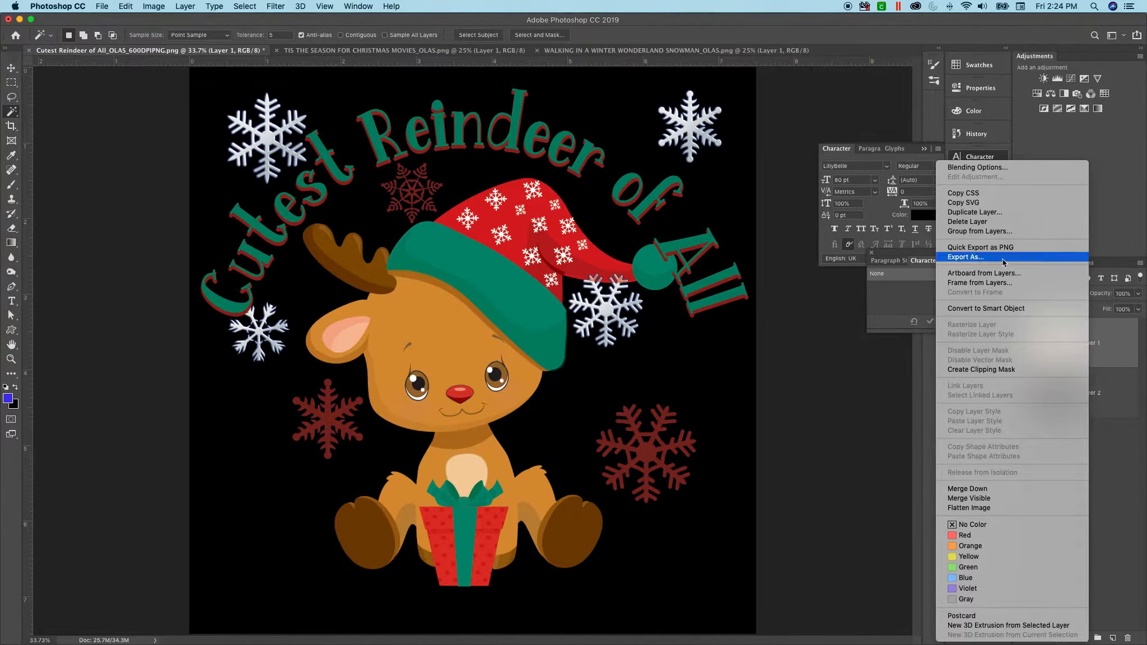
pyautogui.click(991, 213)
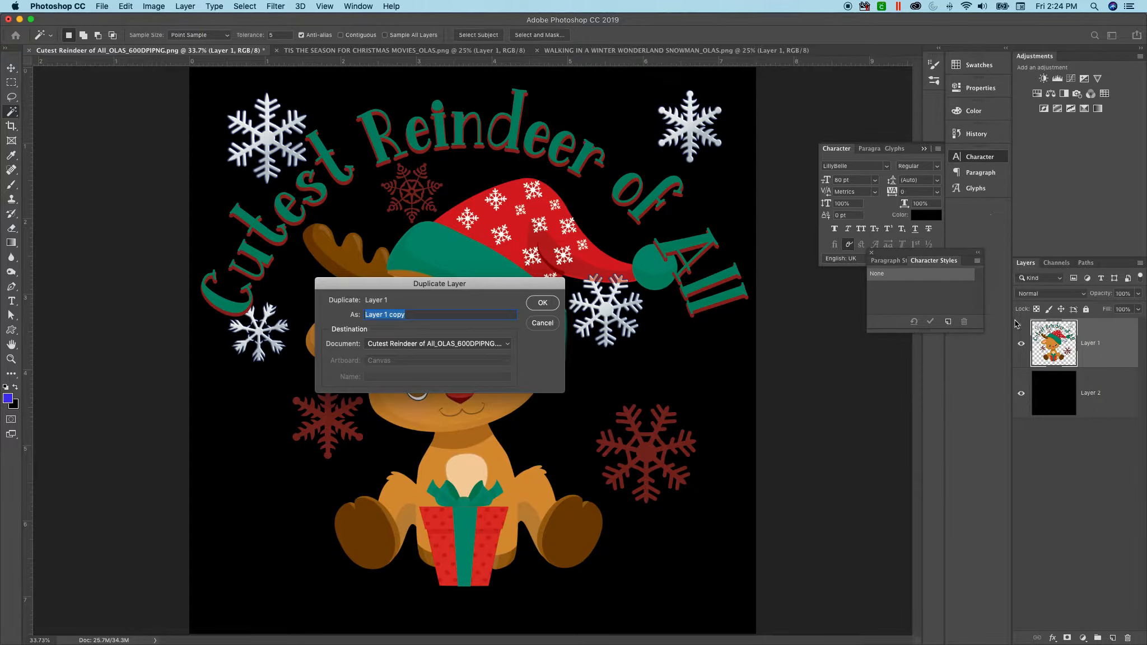
pyautogui.press('Return')
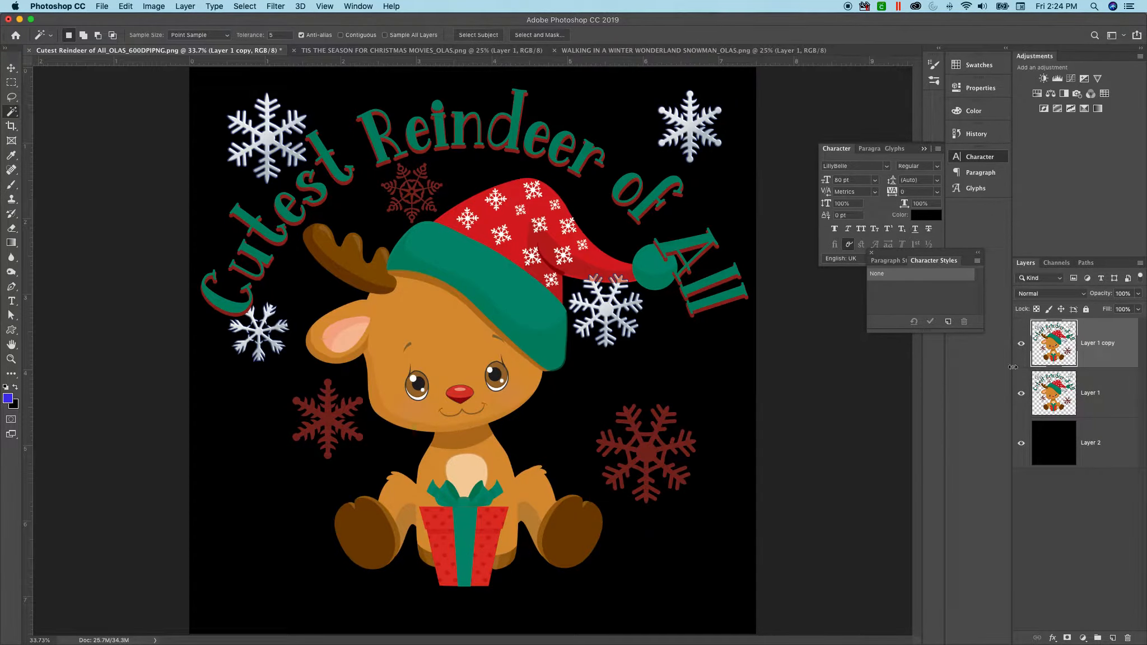
pyautogui.click(1021, 393)
# Step: Select the cream chest patch by colour, outline it with an 8 px blue outside stroke, and deselect
pyautogui.click(463, 472)
pyautogui.click(126, 6)
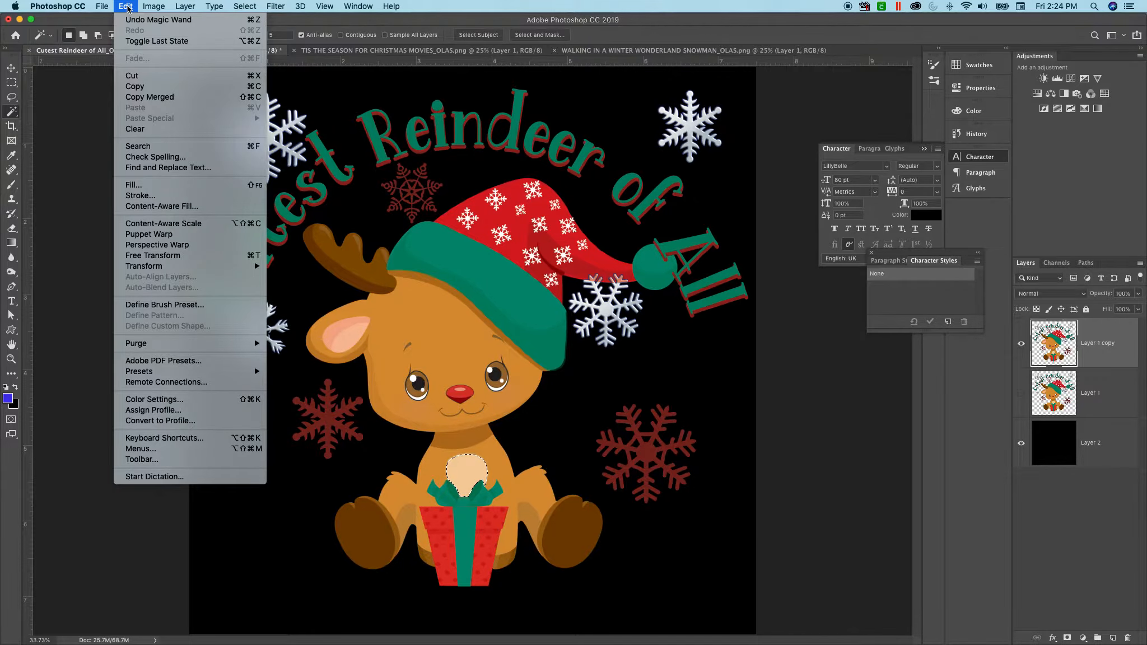
pyautogui.click(160, 200)
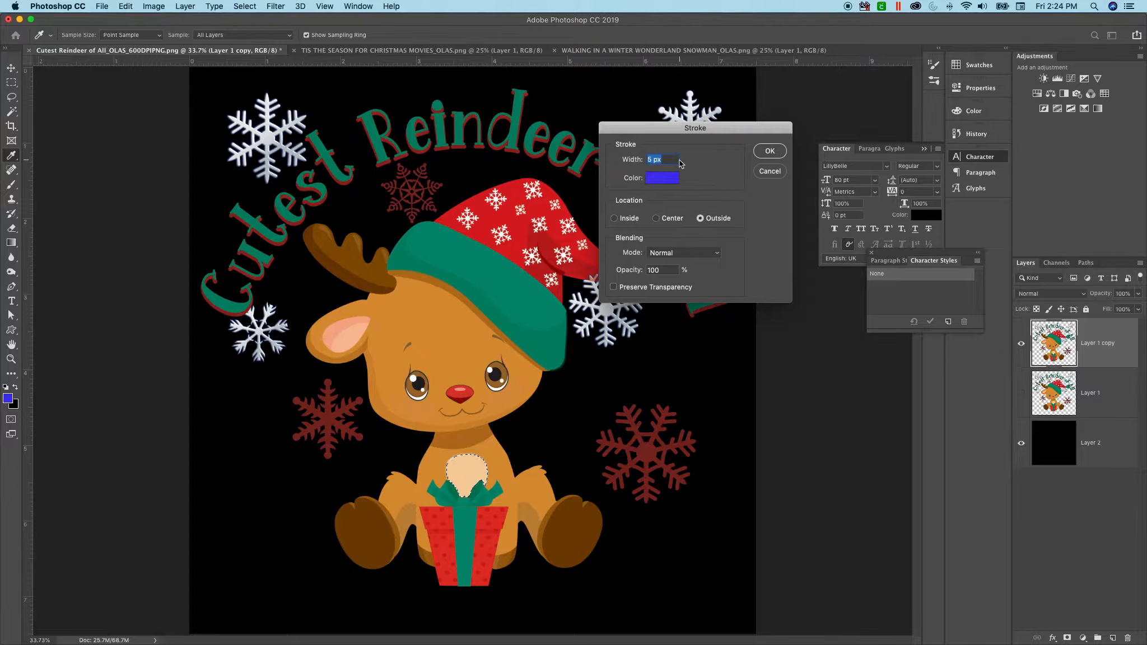
pyautogui.write('8')
pyautogui.click(770, 153)
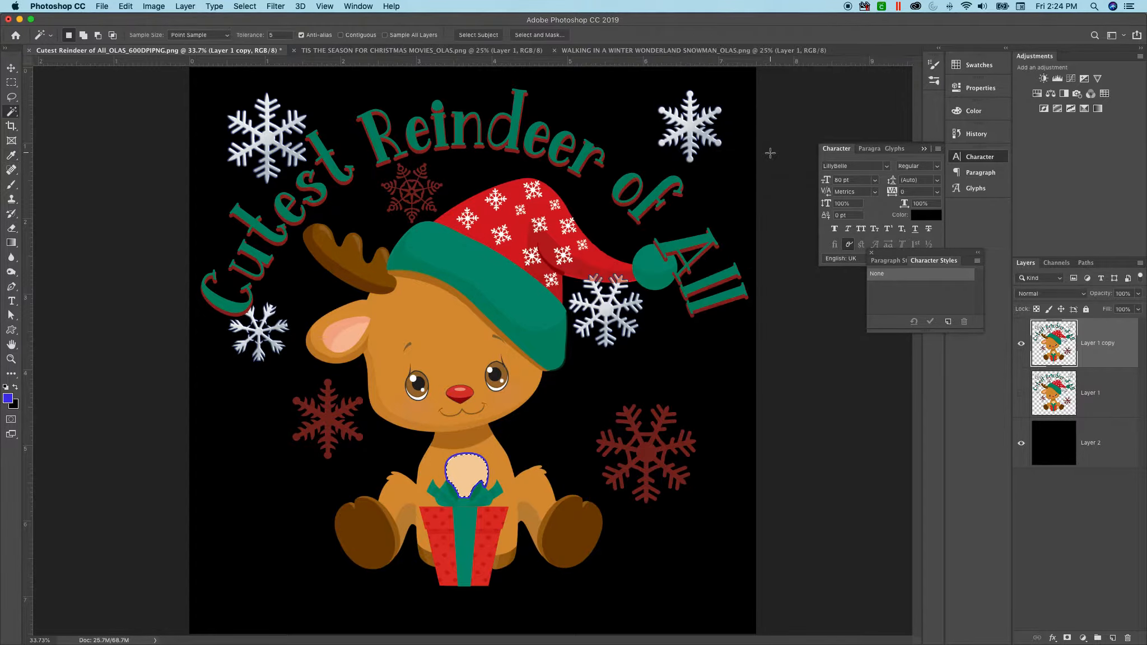
pyautogui.press('super+d')
# Step: Select the darker brown shading at the reindeer's neck by colour, add an 8 px blue outside stroke, and deselect
pyautogui.click(454, 441)
pyautogui.click(127, 6)
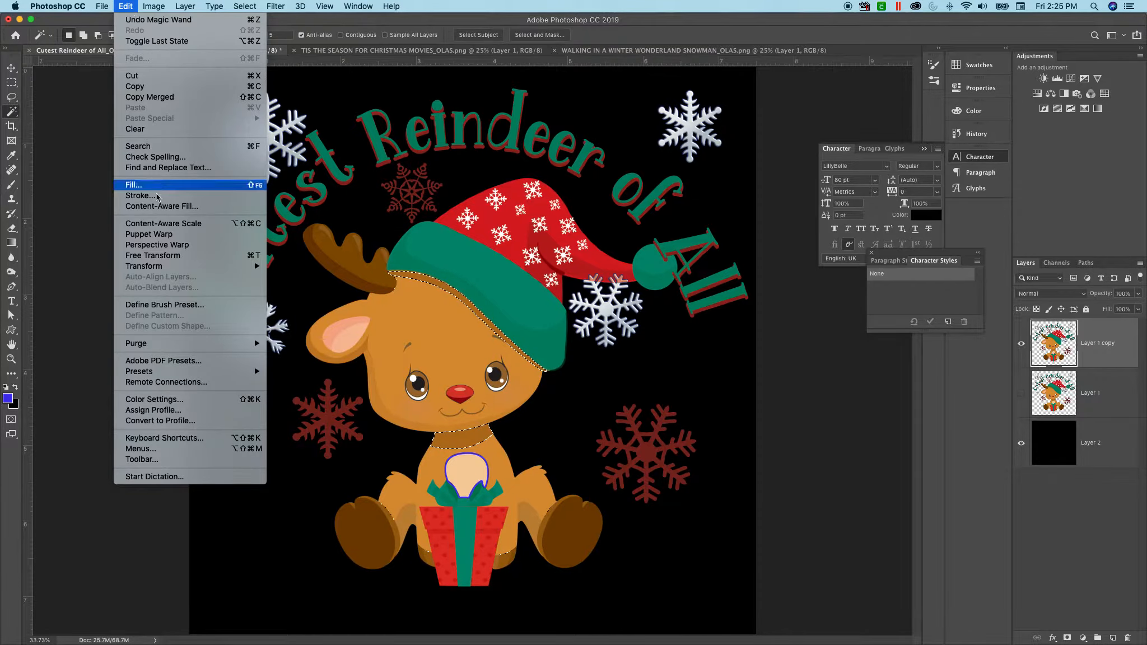
pyautogui.click(139, 196)
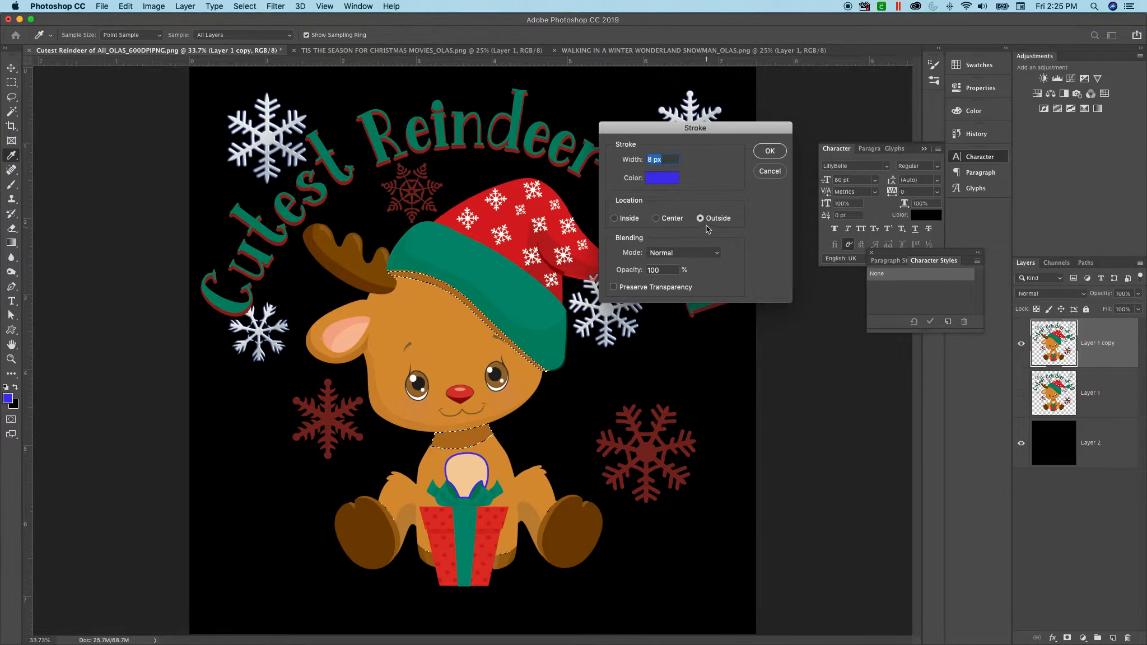
pyautogui.click(770, 150)
pyautogui.press('w')
pyautogui.press('super+d')
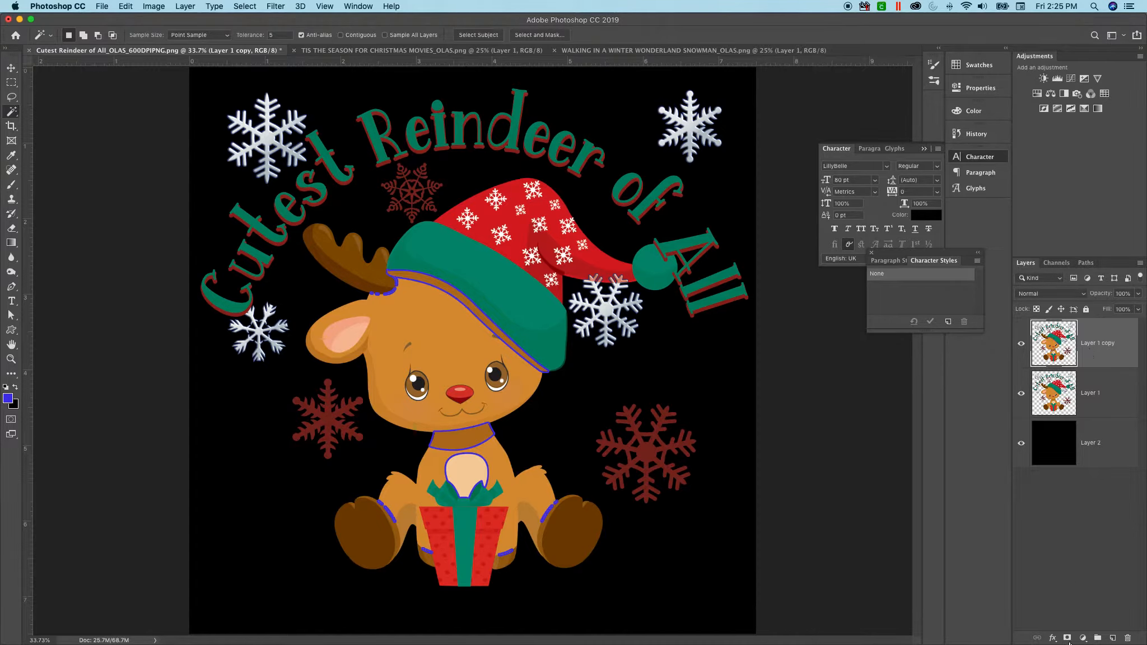
# Step: Add a layer mask to Layer 1 copy and paint out the blue strokes beside both hooves with an enlarged black brush
pyautogui.click(1067, 638)
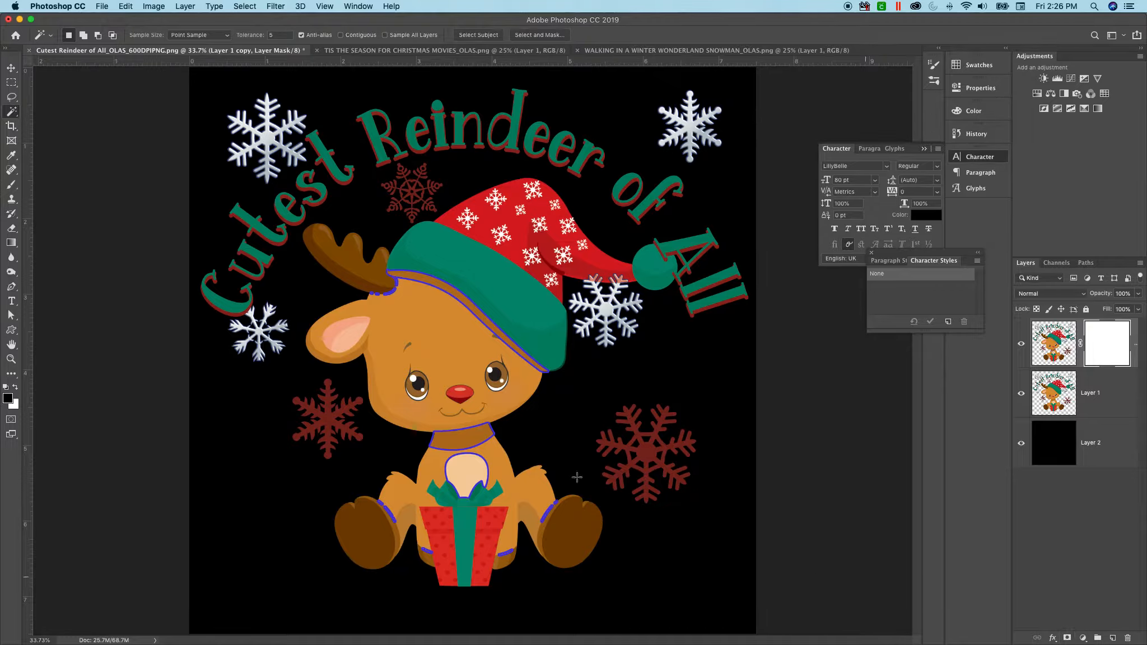
pyautogui.click(11, 185)
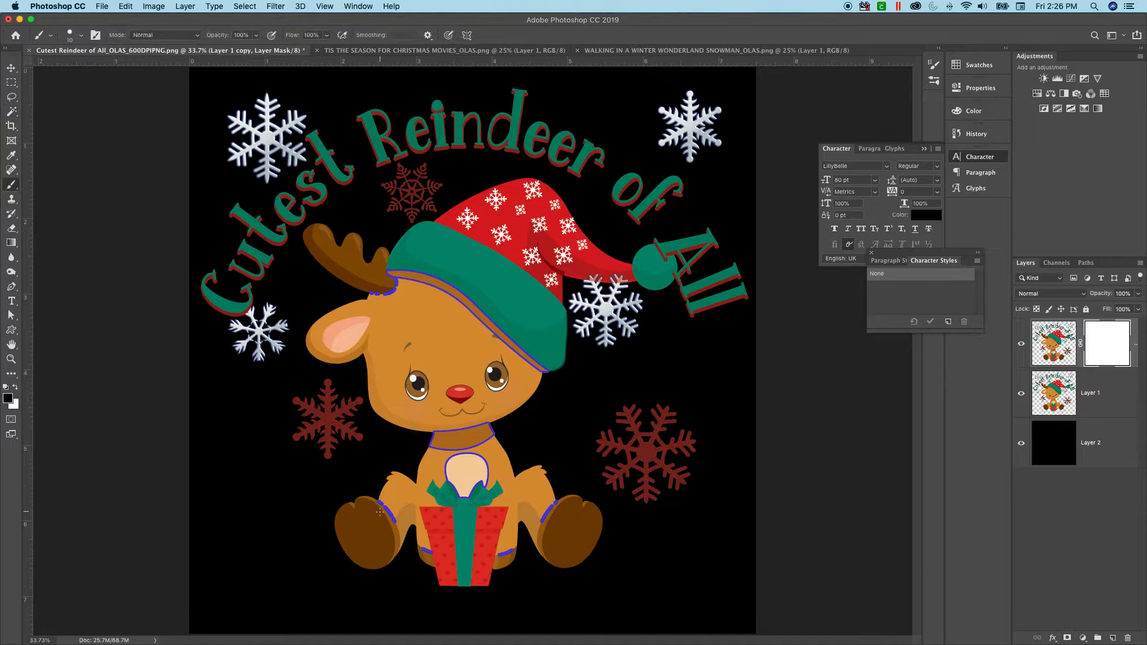
pyautogui.press(']')
pyautogui.moveTo(561, 500); pyautogui.dragTo(549, 510)
# Step: Select the white snowflake areas on Layer 1 copy with the Magic Wand and outline them with a 6 px blue outside stroke
pyautogui.click(1054, 347)
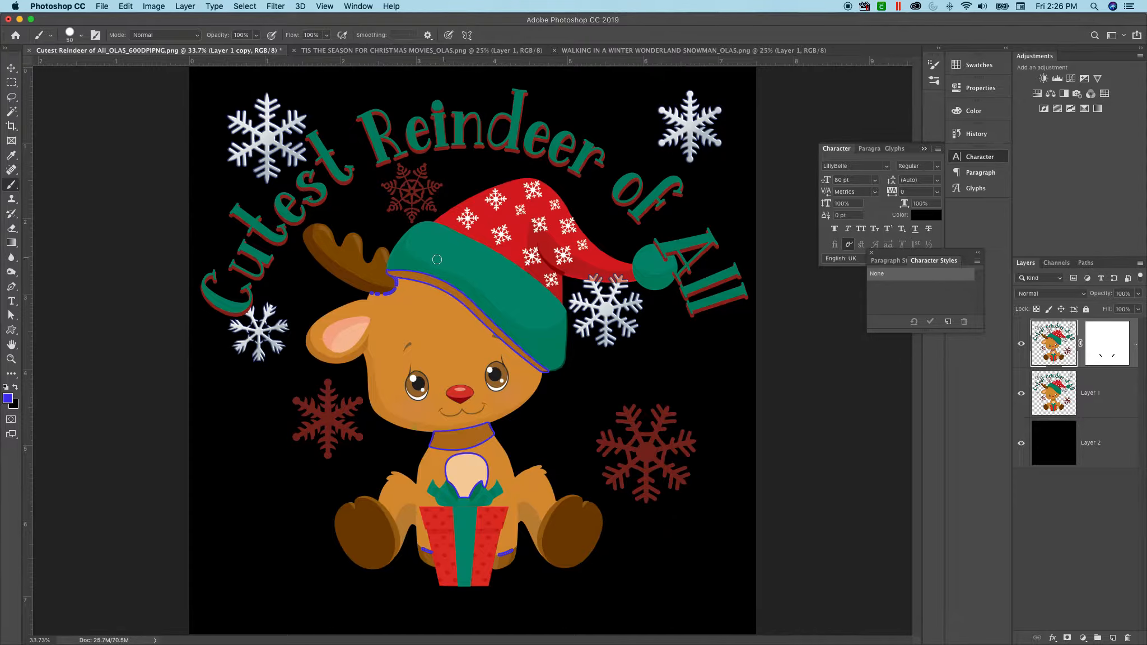
pyautogui.click(11, 111)
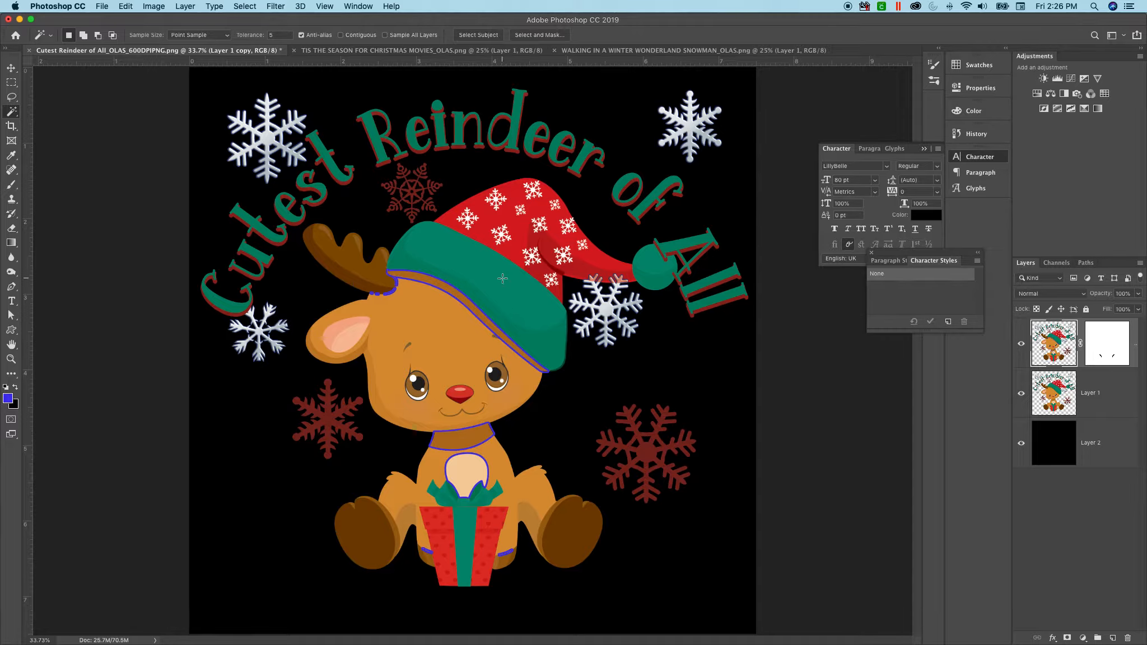
pyautogui.click(495, 199)
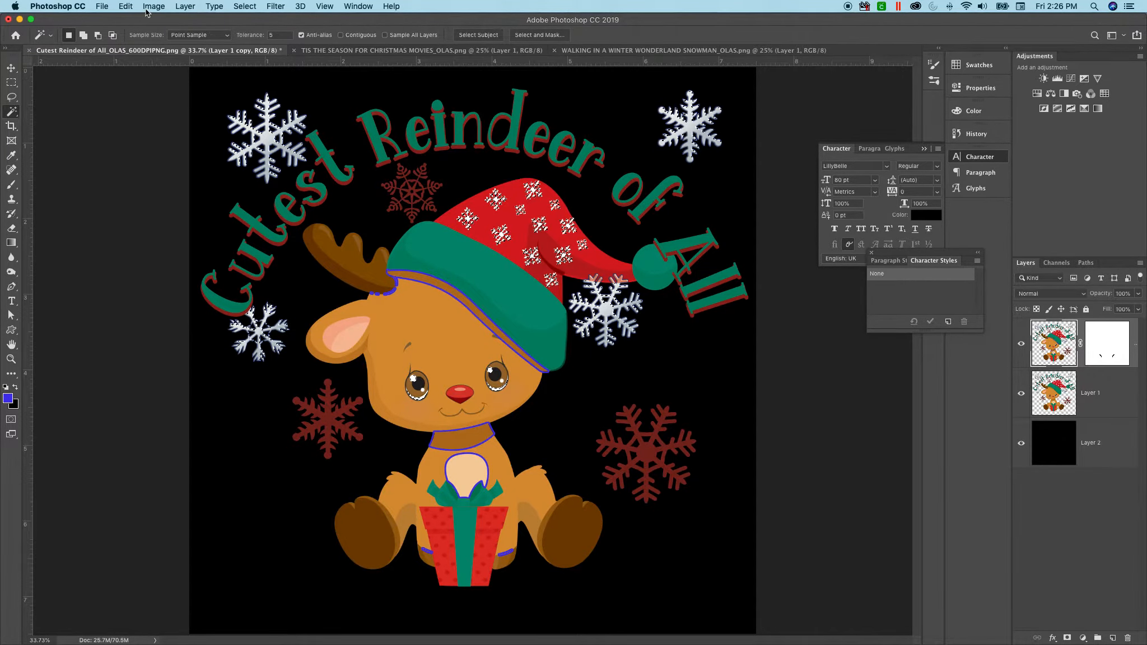
pyautogui.click(126, 7)
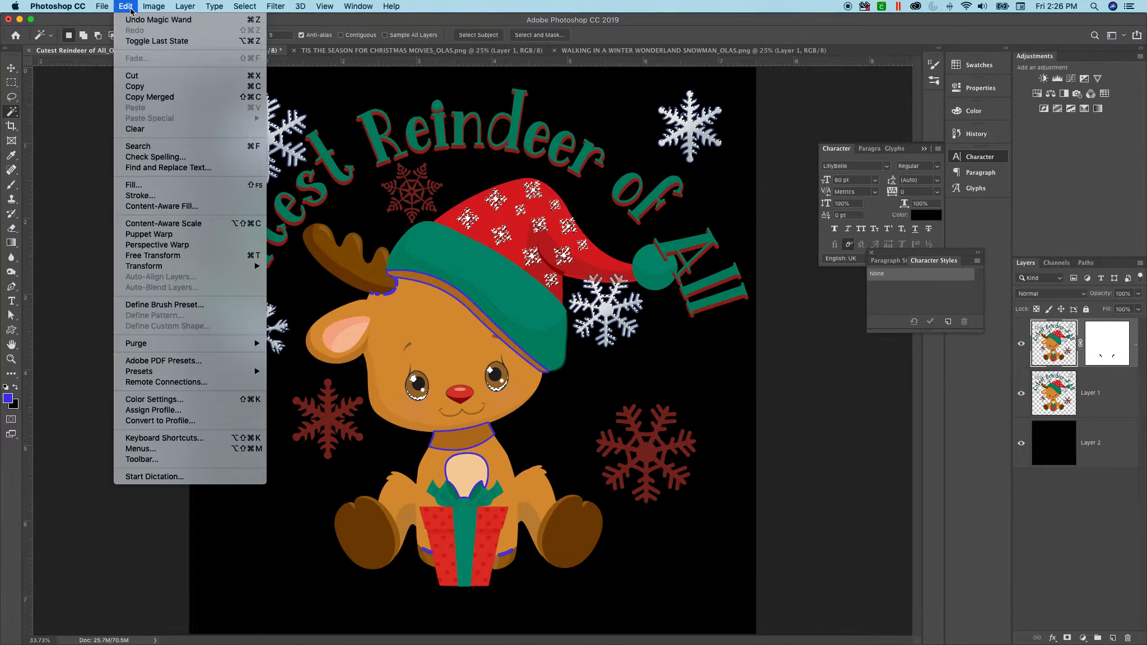
pyautogui.click(154, 198)
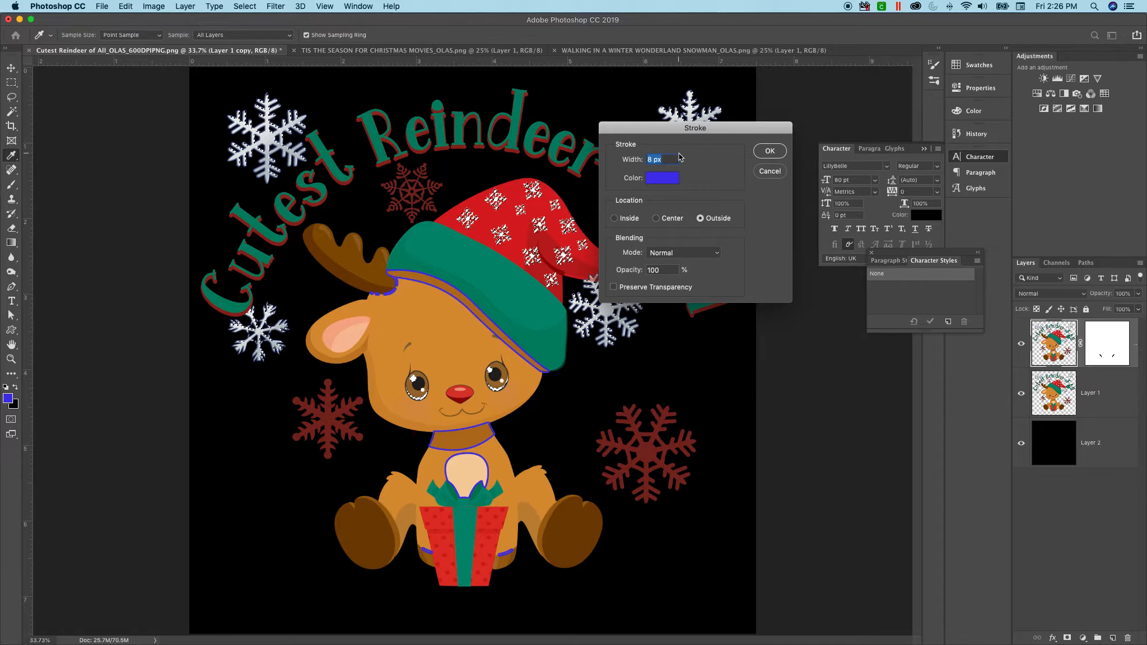
pyautogui.write('6')
pyautogui.press('Tab')
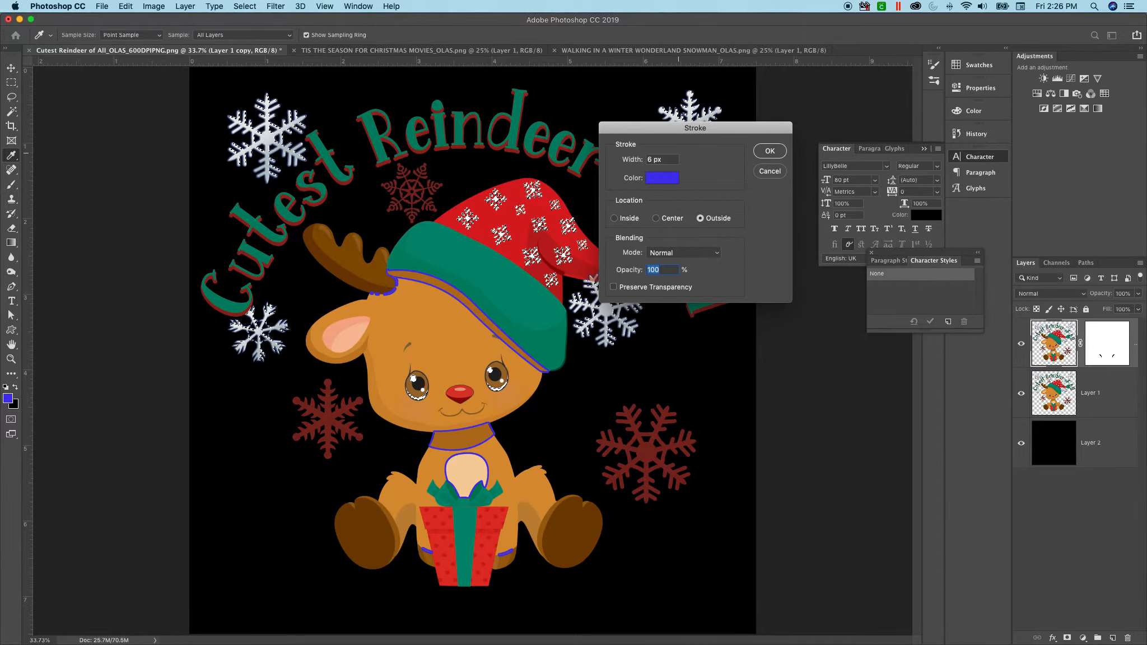
pyautogui.click(770, 151)
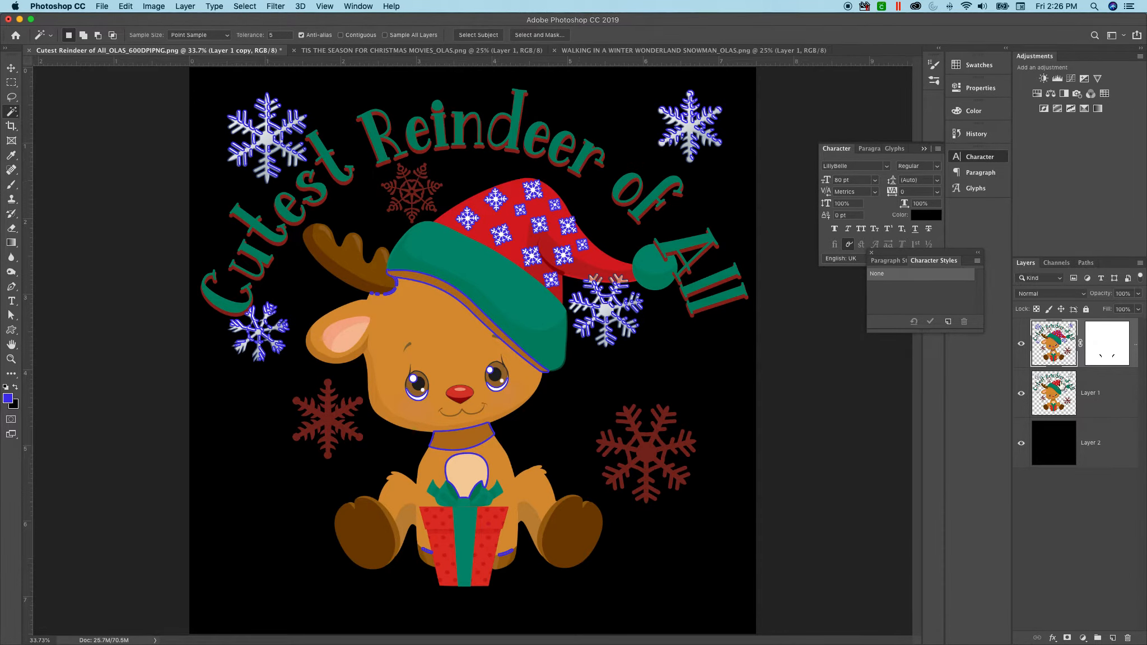
# Step: On the layer mask, paint out the blue strokes over the two white snowflakes left of the reindeer with a 175 px black brush
pyautogui.click(1106, 344)
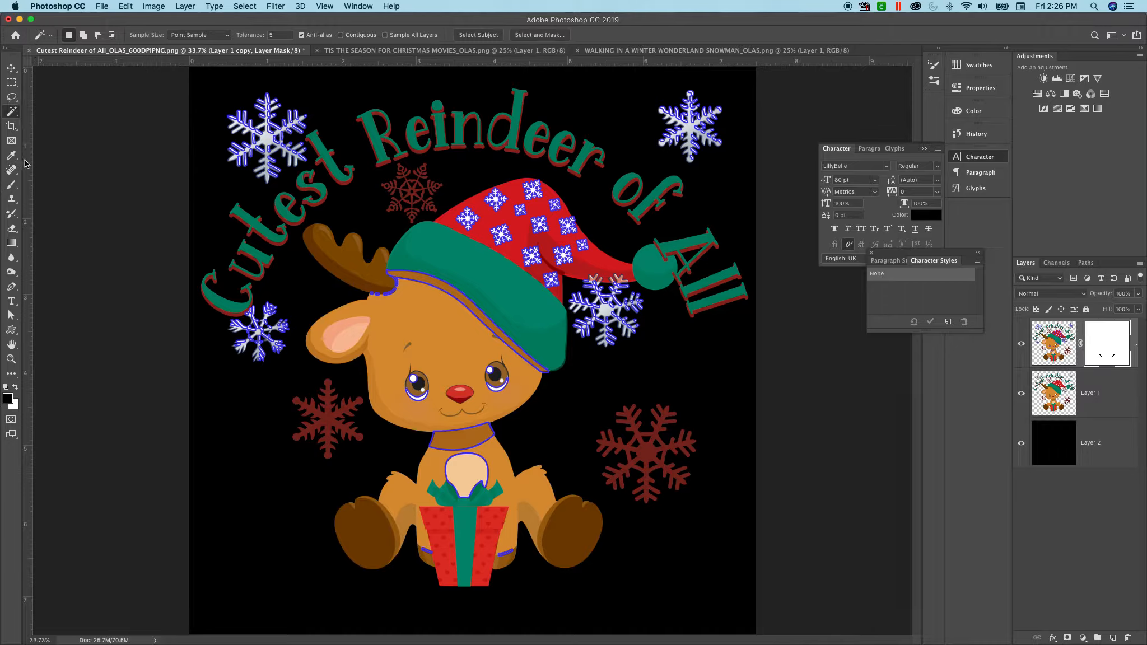
pyautogui.click(11, 185)
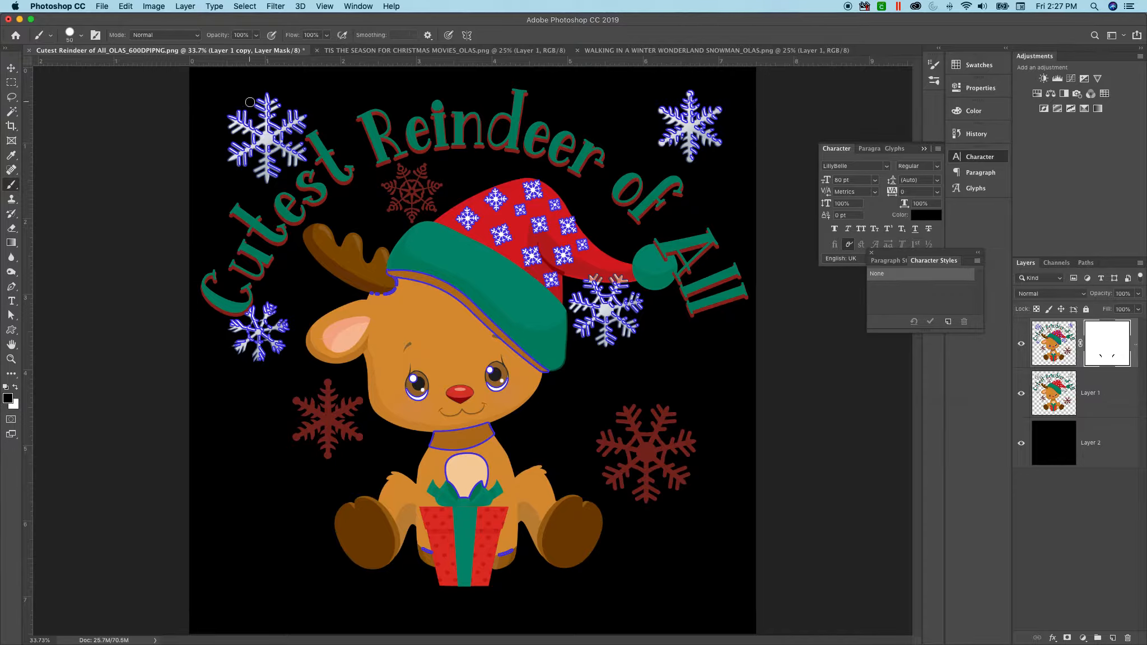
pyautogui.press(']')
pyautogui.press(']')
pyautogui.press(']')
pyautogui.press(']')
pyautogui.press(']')
pyautogui.press(']')
pyautogui.press(']')
pyautogui.press(']')
pyautogui.moveTo(260, 104)
pyautogui.mouseDown()
pyautogui.moveTo(285, 111)
pyautogui.moveTo(307, 141)
pyautogui.moveTo(255, 133)
pyautogui.moveTo(248, 118)
pyautogui.moveTo(222, 135)
pyautogui.moveTo(260, 169)
pyautogui.moveTo(250, 191)
pyautogui.mouseUp()
pyautogui.moveTo(269, 303)
pyautogui.mouseDown()
pyautogui.moveTo(238, 314)
pyautogui.moveTo(272, 313)
pyautogui.moveTo(281, 361)
pyautogui.moveTo(288, 325)
pyautogui.moveTo(249, 356)
pyautogui.moveTo(259, 320)
pyautogui.mouseUp()
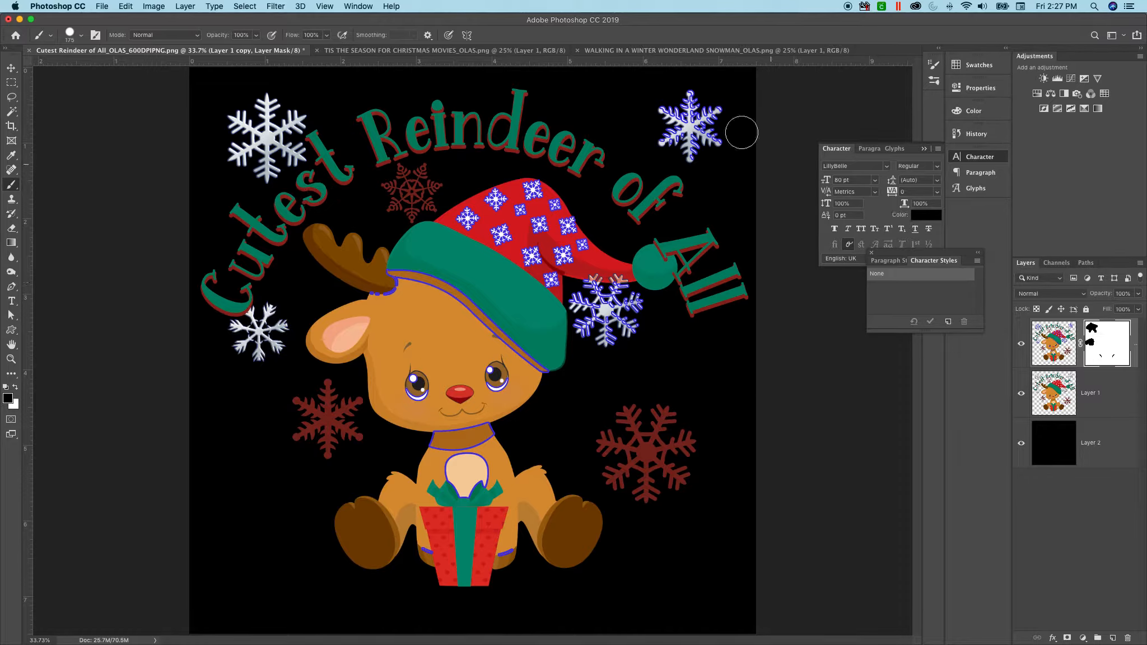
# Step: Mask away the blue strokes on the two white snowflakes right of the reindeer and at the antler's base
pyautogui.moveTo(692, 103)
pyautogui.mouseDown()
pyautogui.moveTo(718, 116)
pyautogui.moveTo(696, 128)
pyautogui.moveTo(671, 117)
pyautogui.moveTo(689, 157)
pyautogui.moveTo(662, 137)
pyautogui.moveTo(714, 147)
pyautogui.mouseUp()
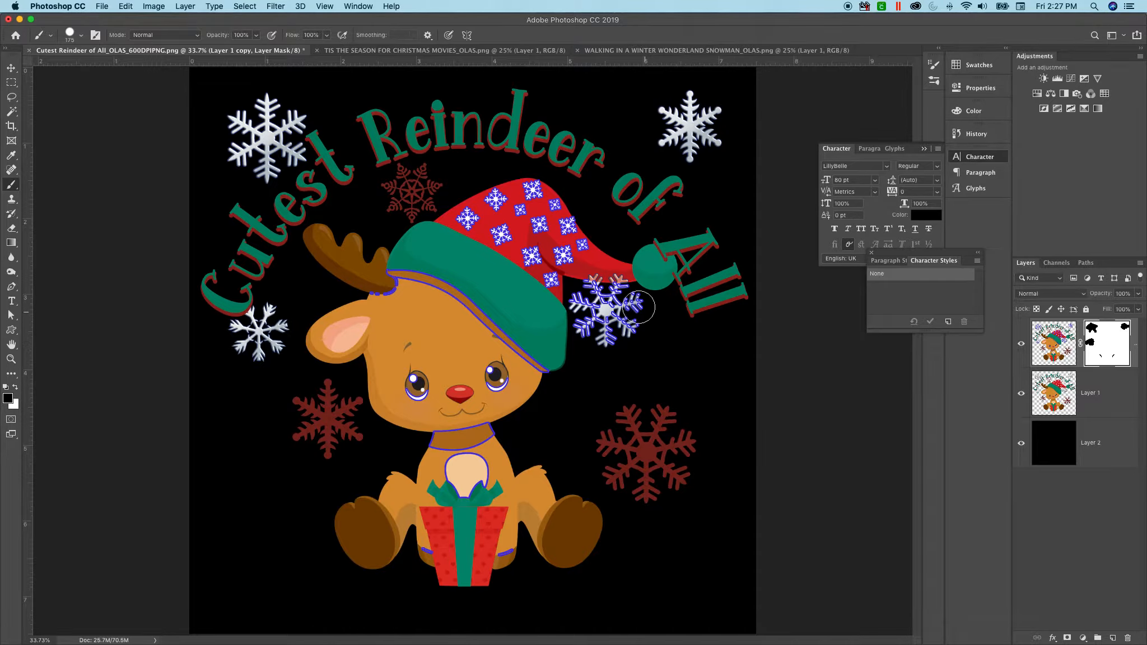
pyautogui.moveTo(635, 302)
pyautogui.mouseDown()
pyautogui.moveTo(625, 297)
pyautogui.moveTo(594, 331)
pyautogui.moveTo(586, 291)
pyautogui.moveTo(616, 283)
pyautogui.moveTo(619, 329)
pyautogui.moveTo(580, 334)
pyautogui.moveTo(585, 321)
pyautogui.moveTo(599, 333)
pyautogui.mouseUp()
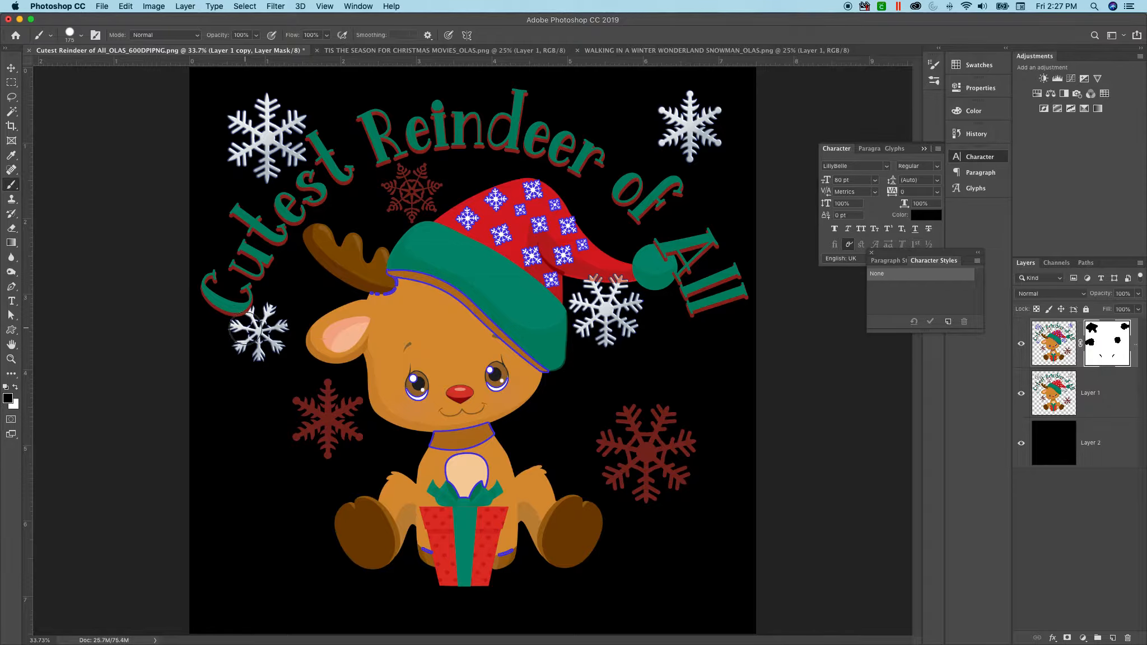
pyautogui.moveTo(365, 305); pyautogui.dragTo(387, 294)
# Step: Select the dark brown areas of the antler and hooves on Layer 1 copy, add an 8 px blue outside stroke, and deselect
pyautogui.click(1053, 348)
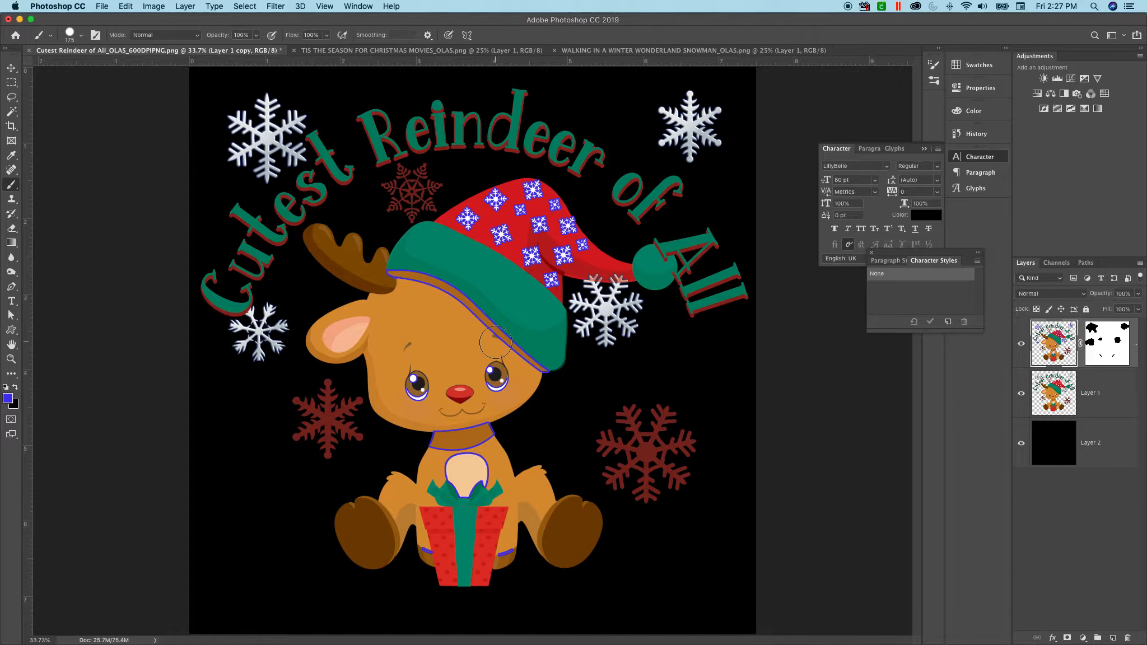
pyautogui.click(14, 114)
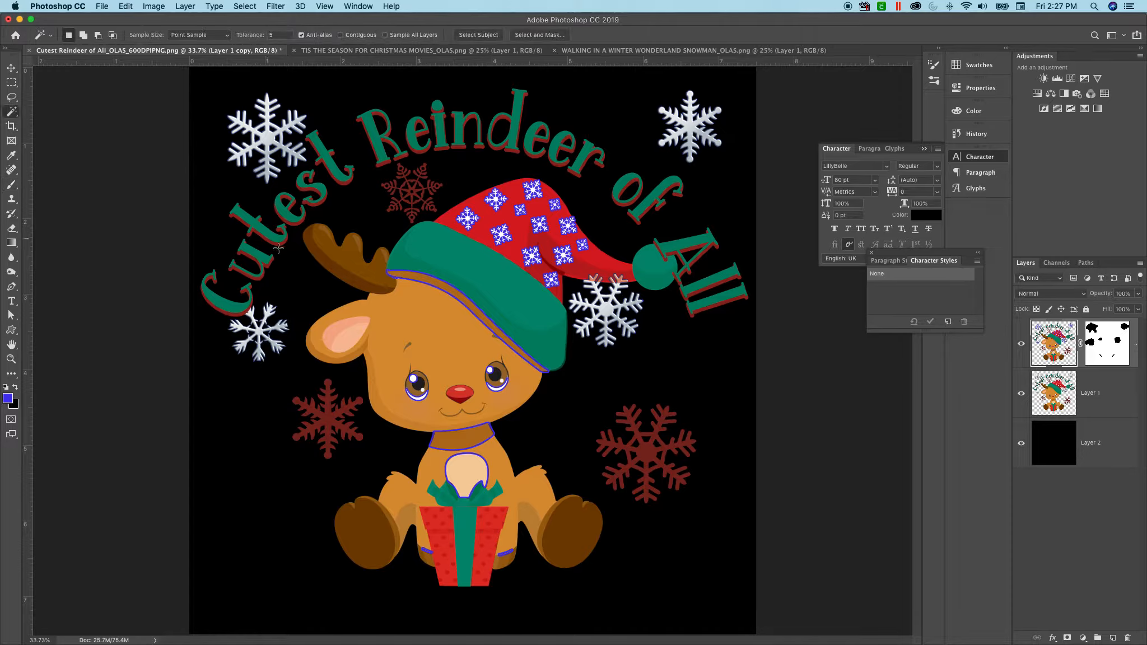
pyautogui.click(332, 270)
pyautogui.click(131, 7)
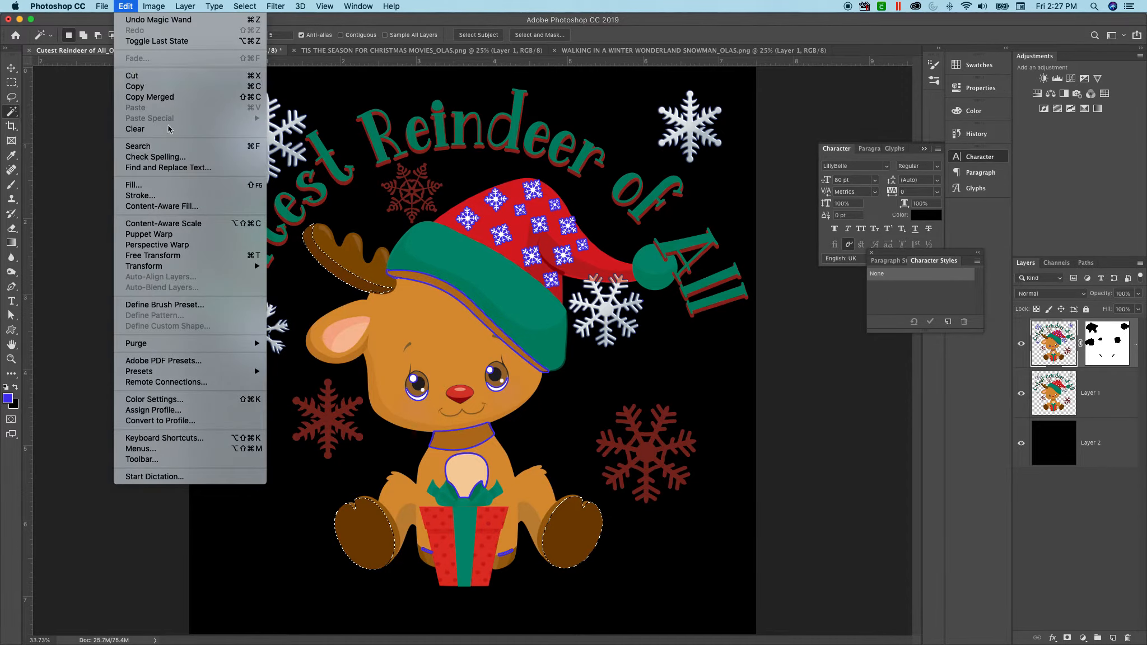
pyautogui.click(168, 196)
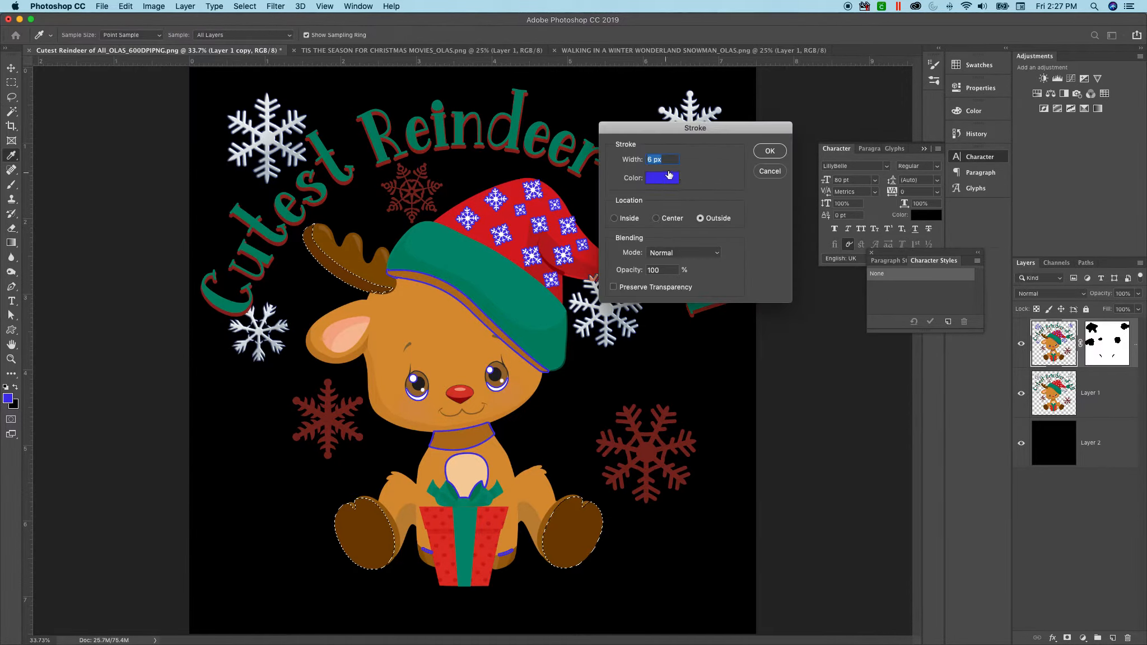
pyautogui.write('8')
pyautogui.click(770, 152)
pyautogui.press('w')
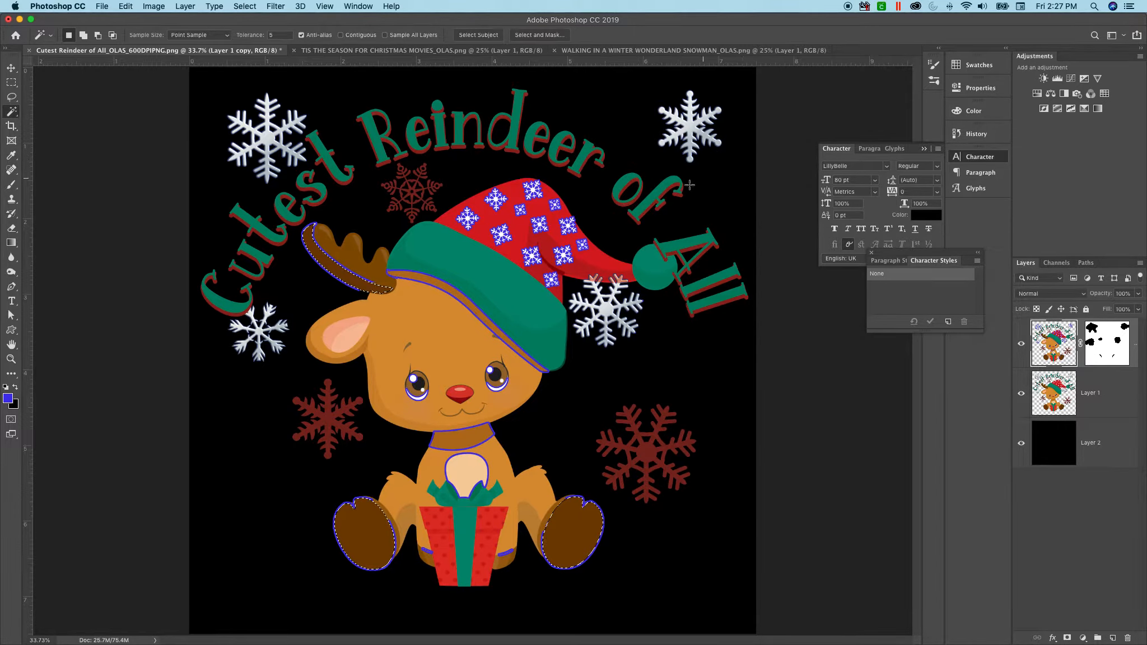
pyautogui.press('super+d')
# Step: Select the green areas of the hat, pom-pom and gift ribbon by colour, outline them with an 8 px blue outside stroke, and deselect
pyautogui.click(507, 286)
pyautogui.click(125, 6)
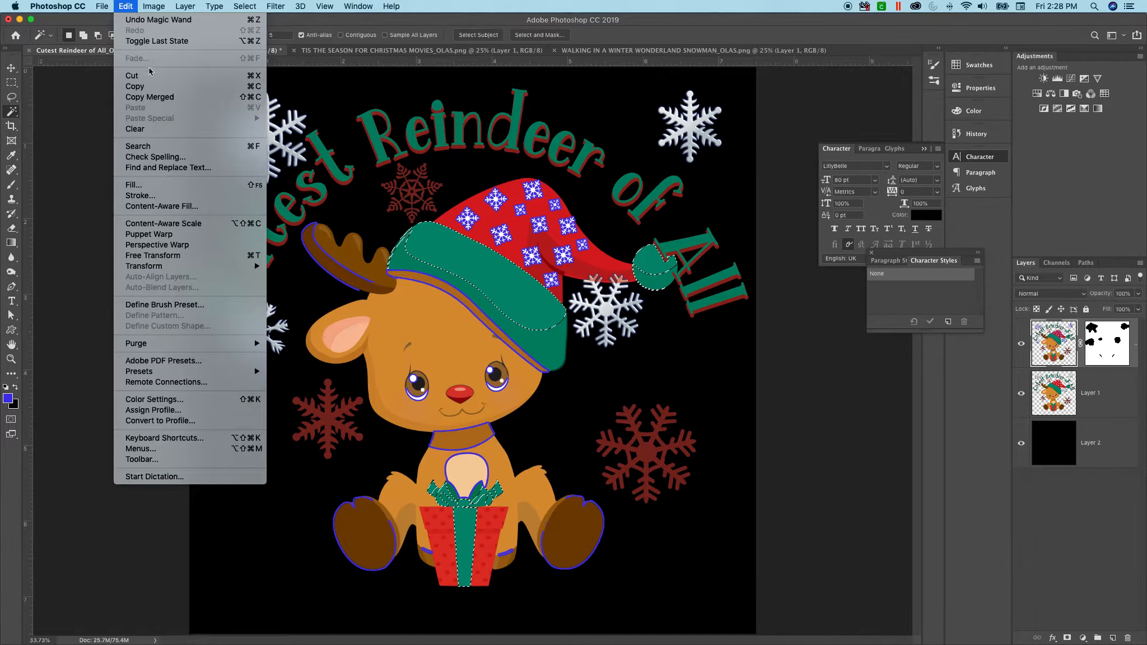
pyautogui.click(144, 196)
pyautogui.click(769, 152)
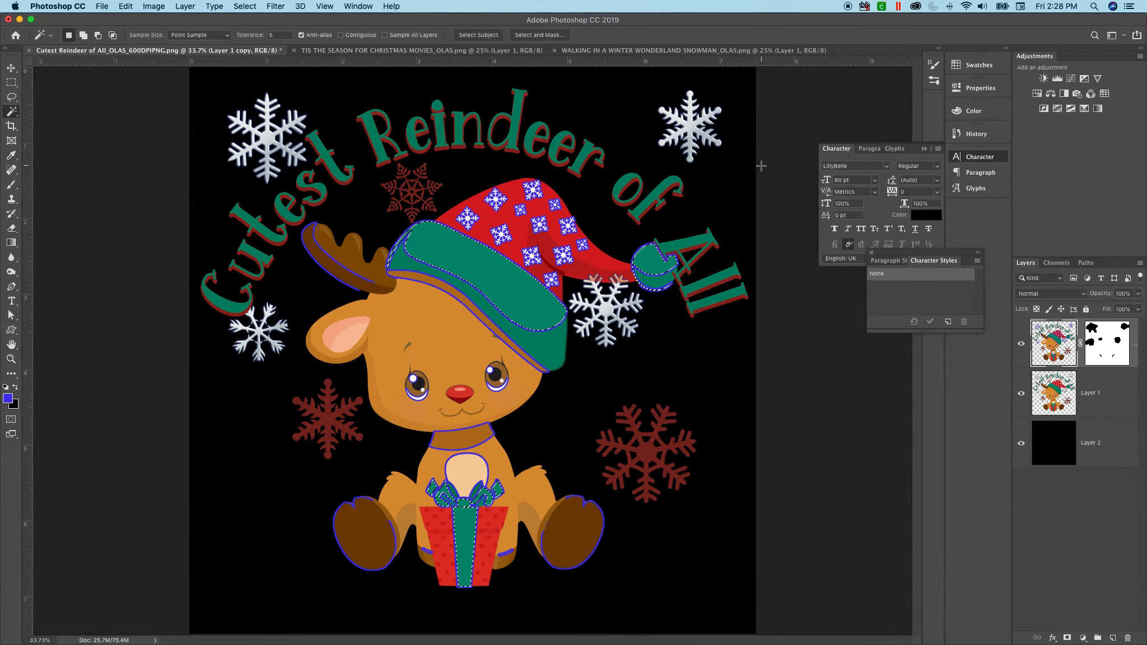
pyautogui.press('super+d')
# Step: On the layer mask, paint out the blue strokes along the outer edges of the antler and both hooves with an 80 px black brush
pyautogui.click(1094, 361)
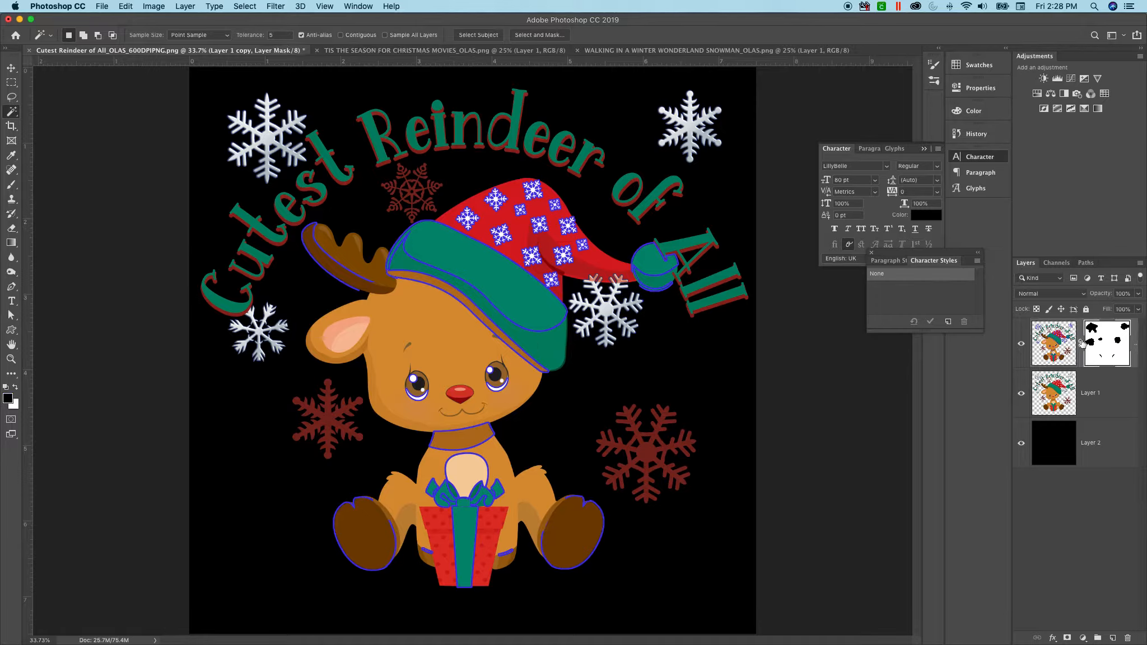
pyautogui.click(11, 184)
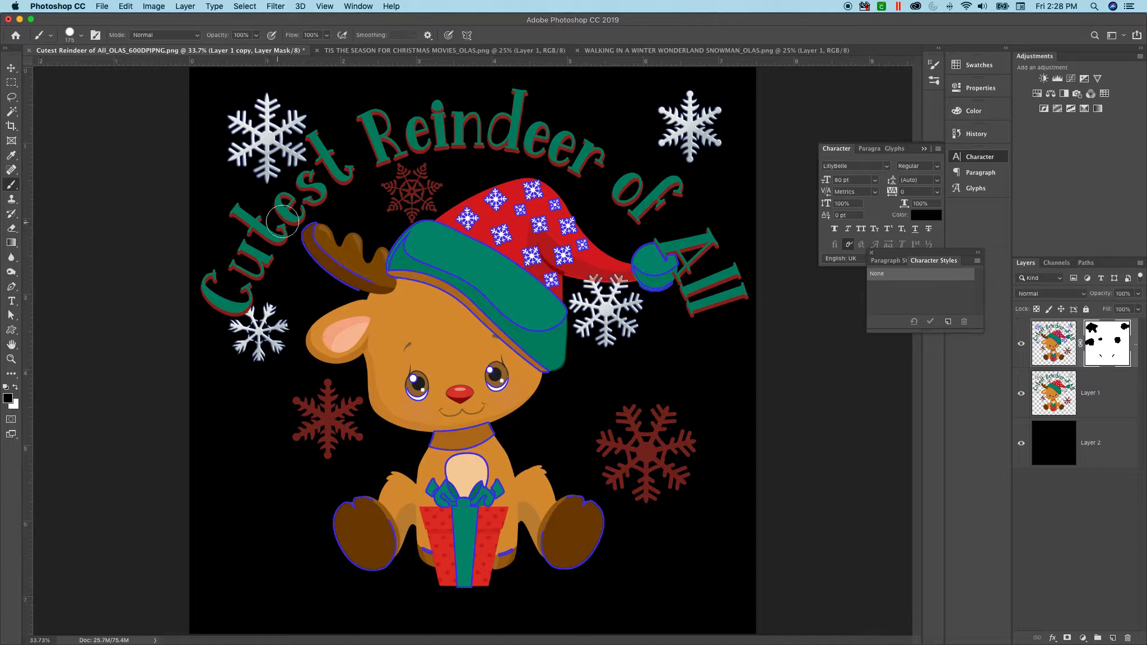
pyautogui.press(']')
pyautogui.press(']')
pyautogui.press(']')
pyautogui.press('[')
pyautogui.press('[')
pyautogui.press('[')
pyautogui.press('[')
pyautogui.press('[')
pyautogui.press('[')
pyautogui.press('[')
pyautogui.press('[')
pyautogui.moveTo(310, 216)
pyautogui.mouseDown()
pyautogui.moveTo(303, 236)
pyautogui.moveTo(317, 266)
pyautogui.moveTo(352, 292)
pyautogui.mouseUp()
pyautogui.moveTo(339, 493)
pyautogui.mouseDown()
pyautogui.moveTo(349, 555)
pyautogui.moveTo(391, 565)
pyautogui.moveTo(350, 519)
pyautogui.mouseUp()
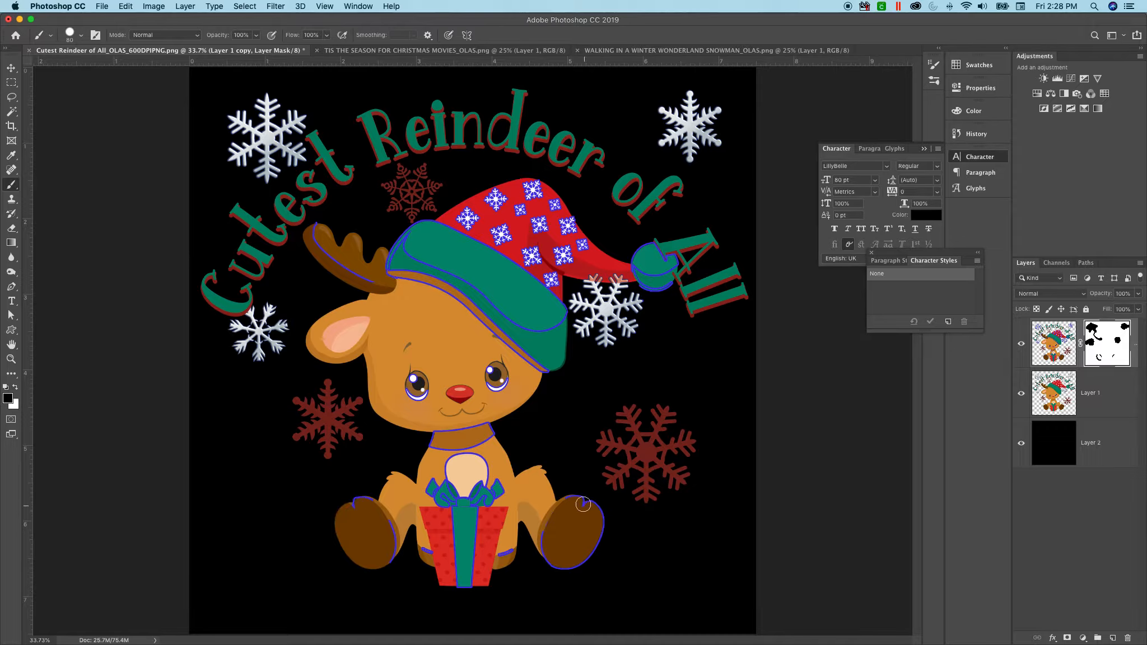
pyautogui.moveTo(589, 503)
pyautogui.mouseDown()
pyautogui.moveTo(606, 524)
pyautogui.moveTo(597, 551)
pyautogui.moveTo(550, 563)
pyautogui.mouseUp()
# Step: Mask away the blue stroke around the outer lower edge of the hat's pom-pom
pyautogui.click(11, 112)
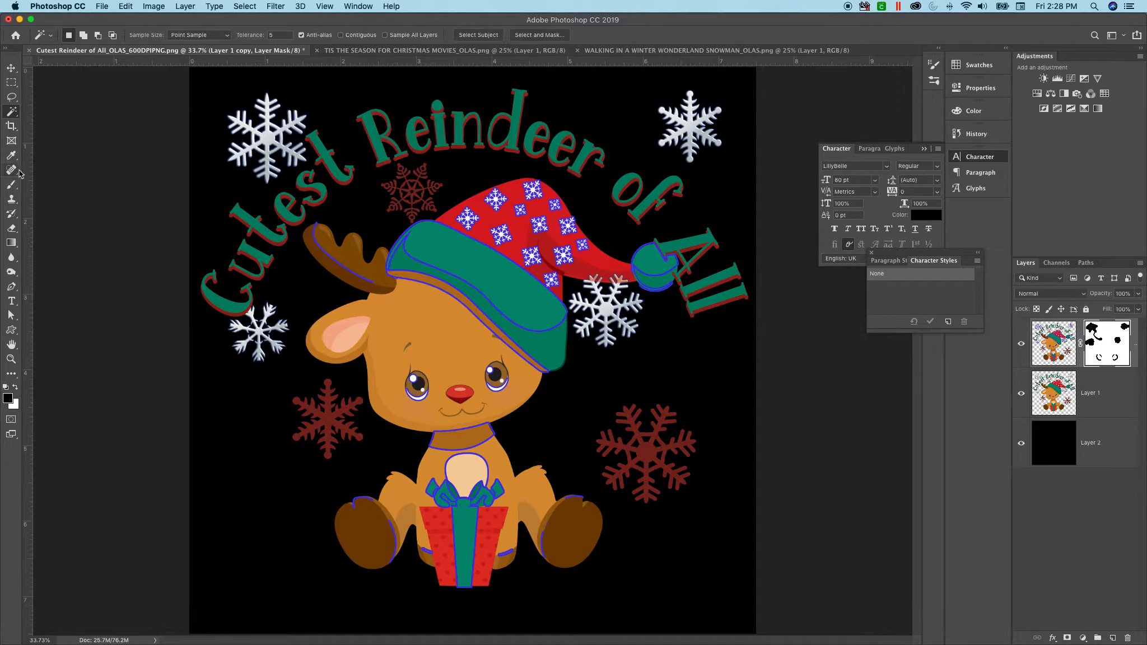
pyautogui.click(11, 184)
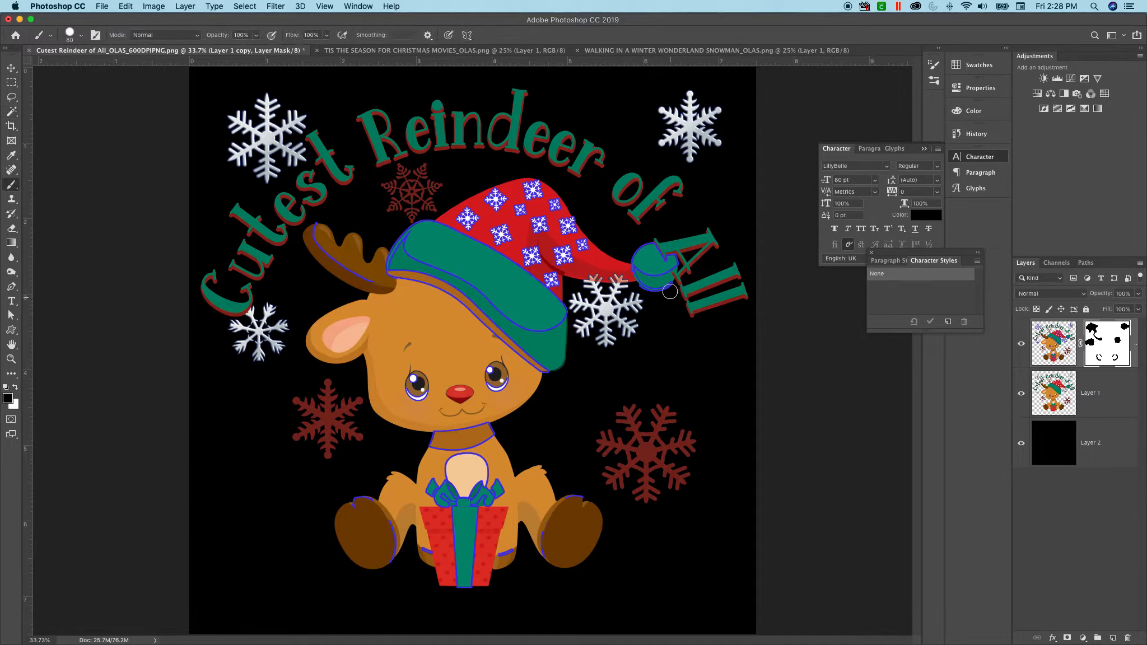
pyautogui.moveTo(672, 285); pyautogui.dragTo(644, 289)
# Step: Select the darker orange shading along the reindeer's face and ear on Layer 1 copy with the Magic Wand
pyautogui.click(1055, 346)
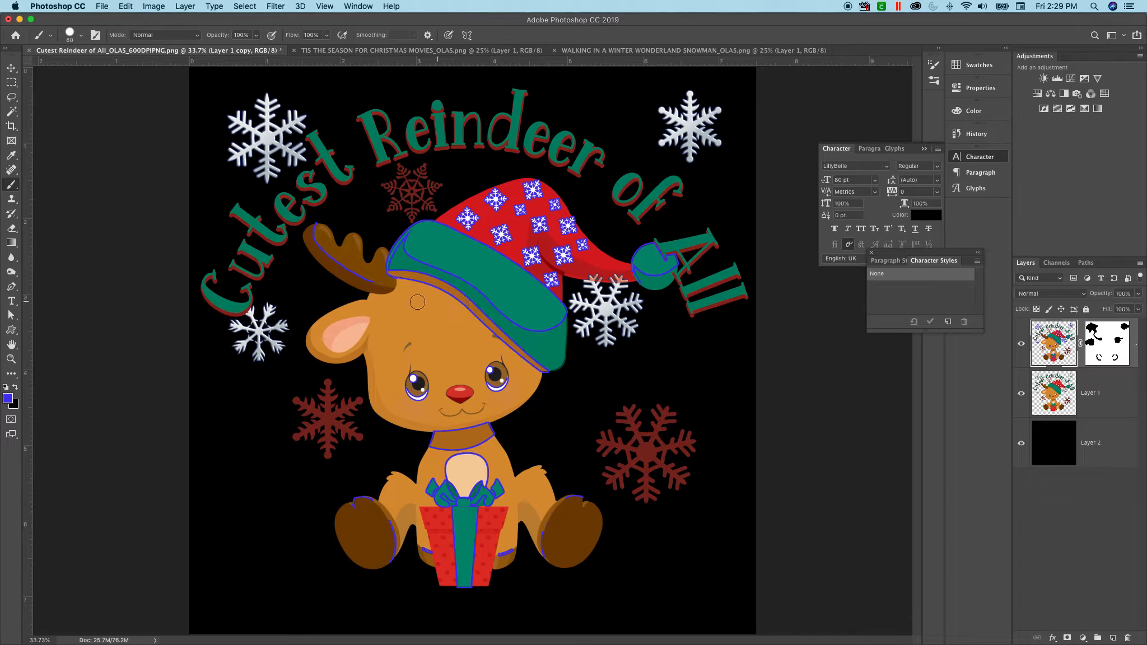
pyautogui.click(10, 112)
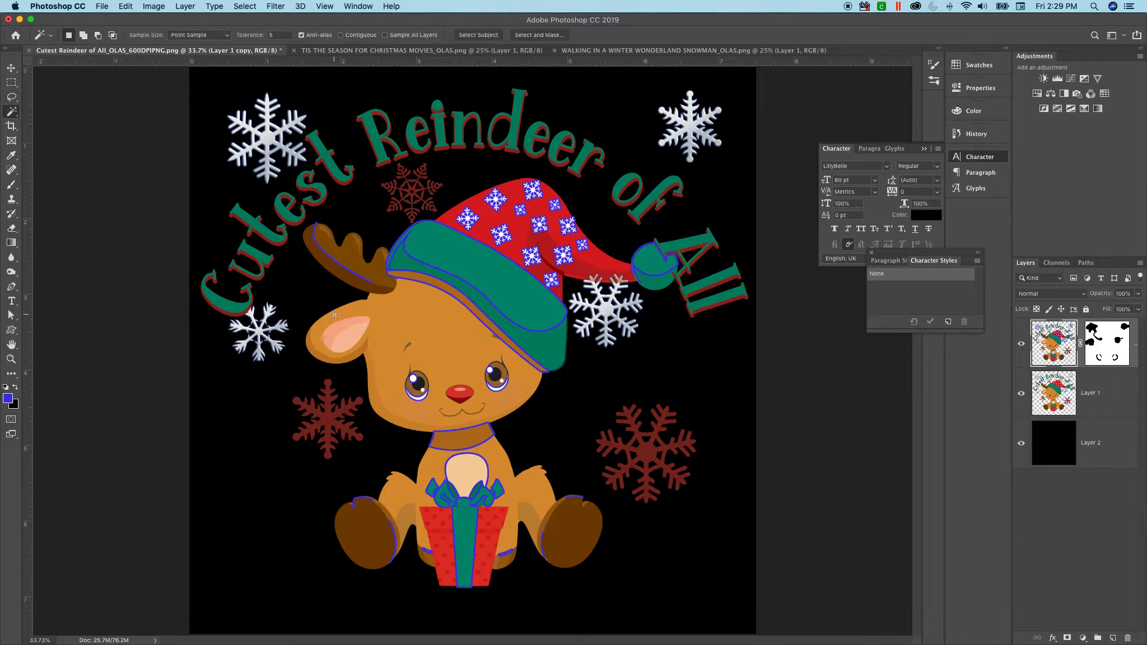
pyautogui.click(372, 386)
pyautogui.click(126, 6)
pyautogui.click(134, 185)
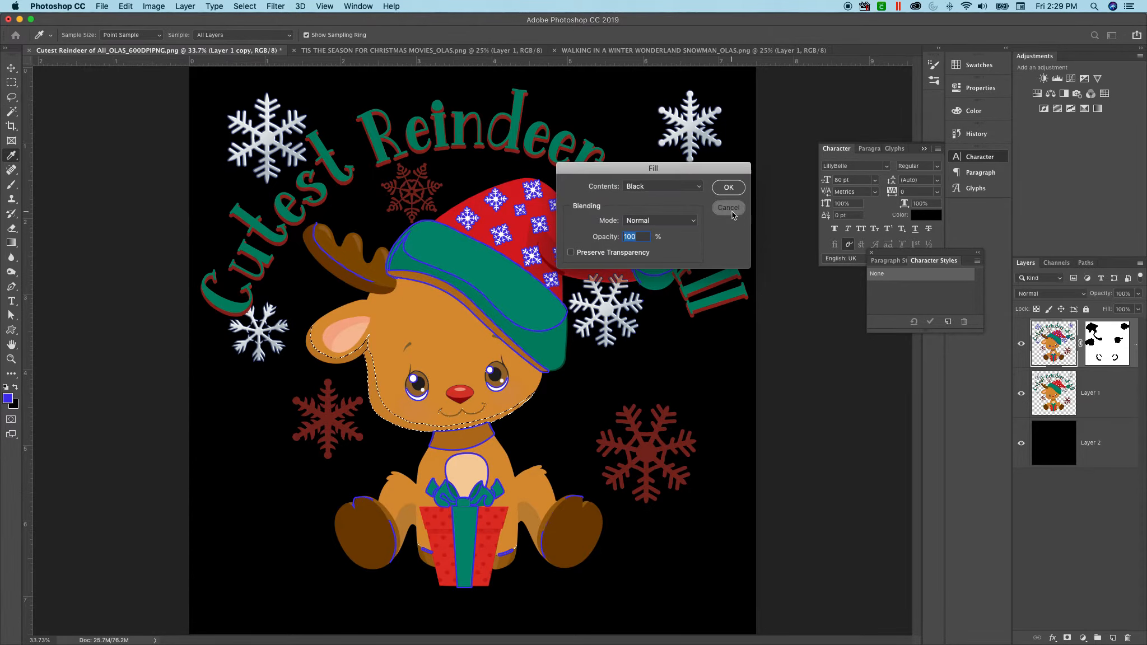
pyautogui.click(729, 187)
pyautogui.press('w')
# Step: Outline the selected face and ear shading with an 8 px blue outside stroke and deselect
pyautogui.click(125, 6)
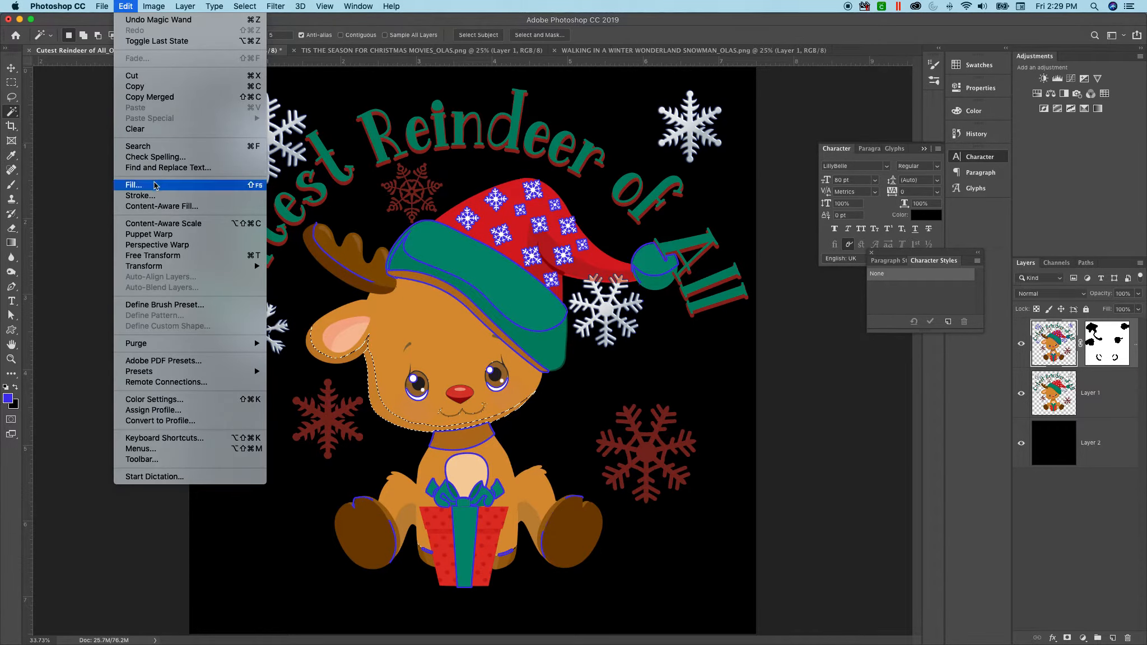
pyautogui.click(153, 198)
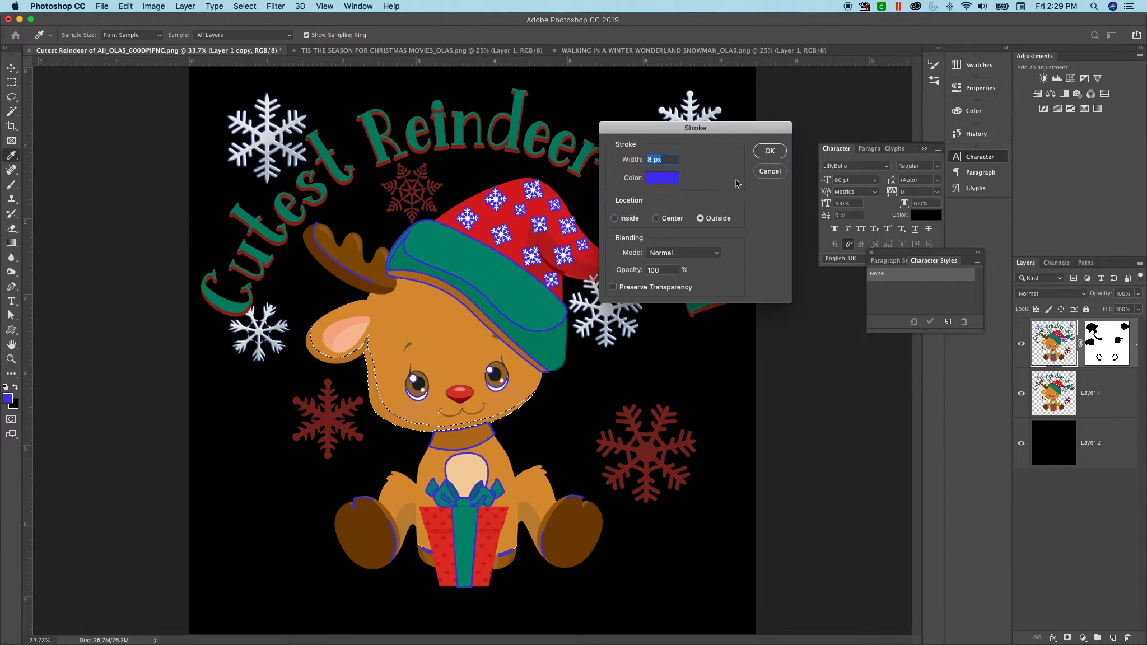
pyautogui.click(771, 152)
pyautogui.press('super+d')
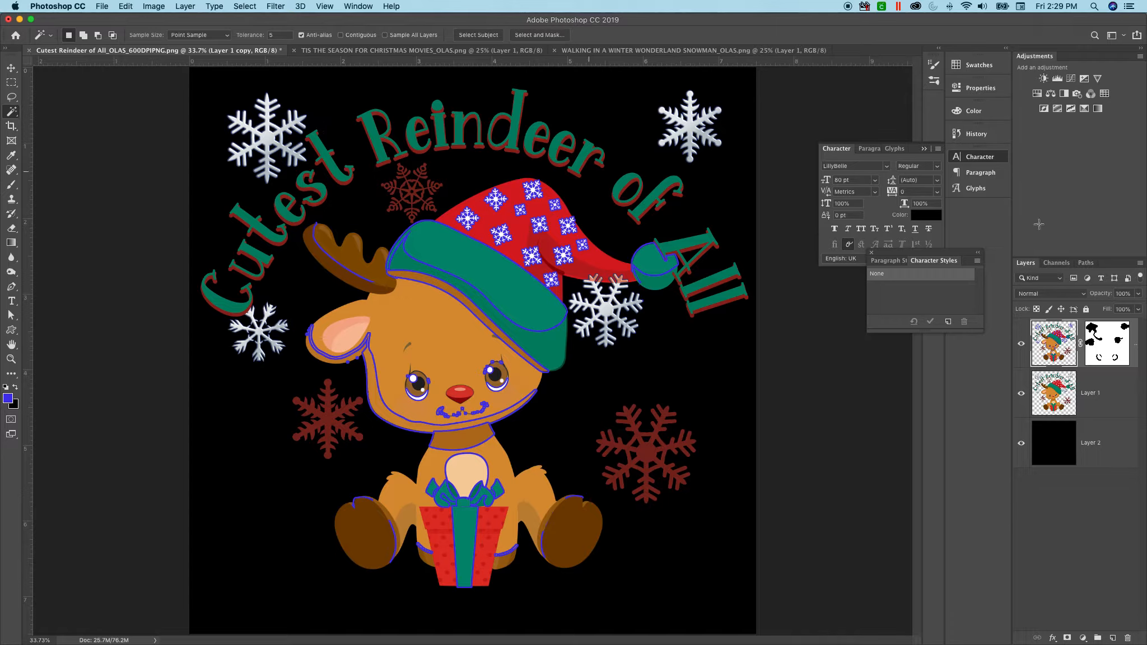
# Step: On the layer mask, paint out the stray blue stroke above the reindeer's right-hand eye with the black brush
pyautogui.click(1104, 337)
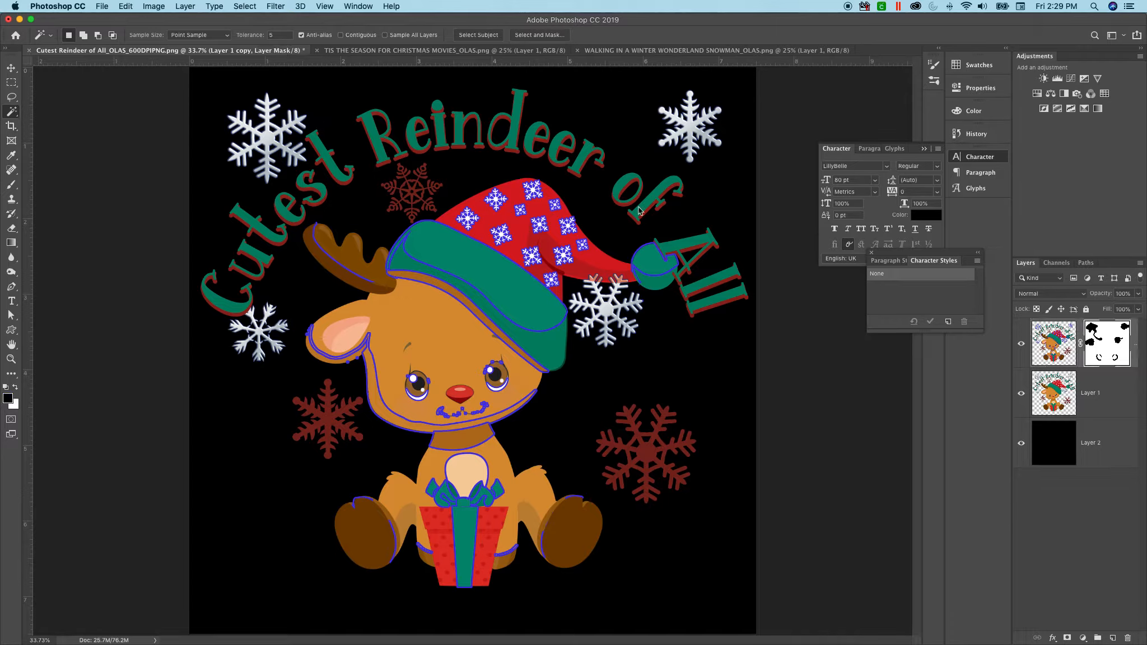
pyautogui.click(12, 185)
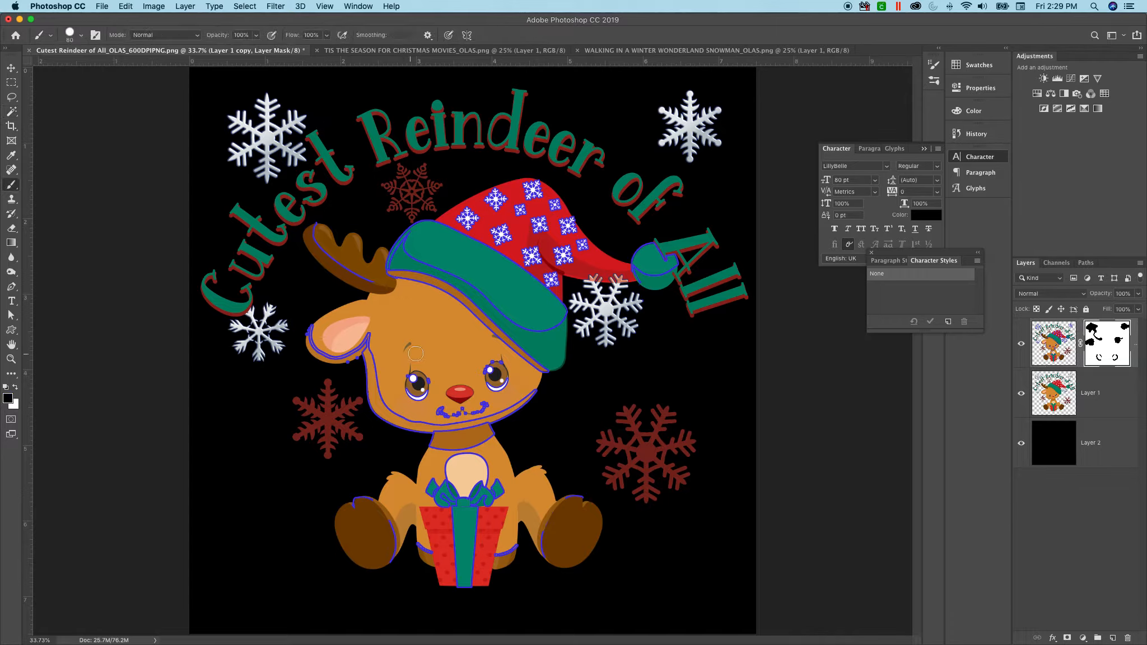
pyautogui.moveTo(503, 359); pyautogui.dragTo(490, 355)
# Step: Mask away the small stray blue marks at the left edges of both eyes with the brush reduced to 25 px
pyautogui.click(11, 361)
pyautogui.moveTo(427, 422); pyautogui.dragTo(332, 389)
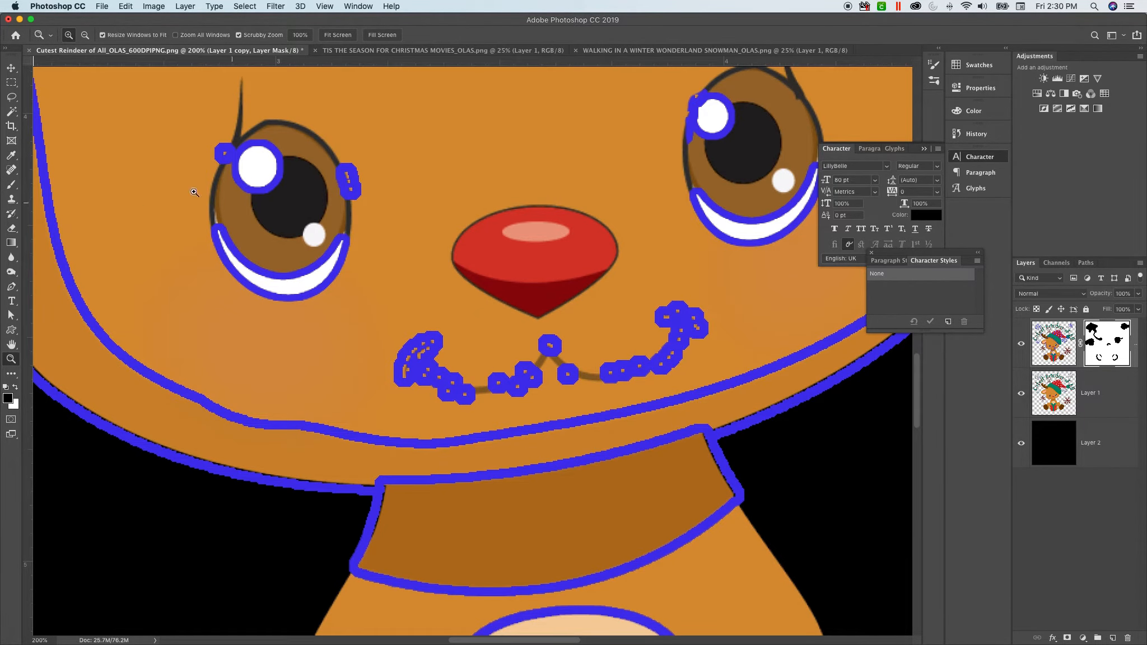
pyautogui.click(13, 185)
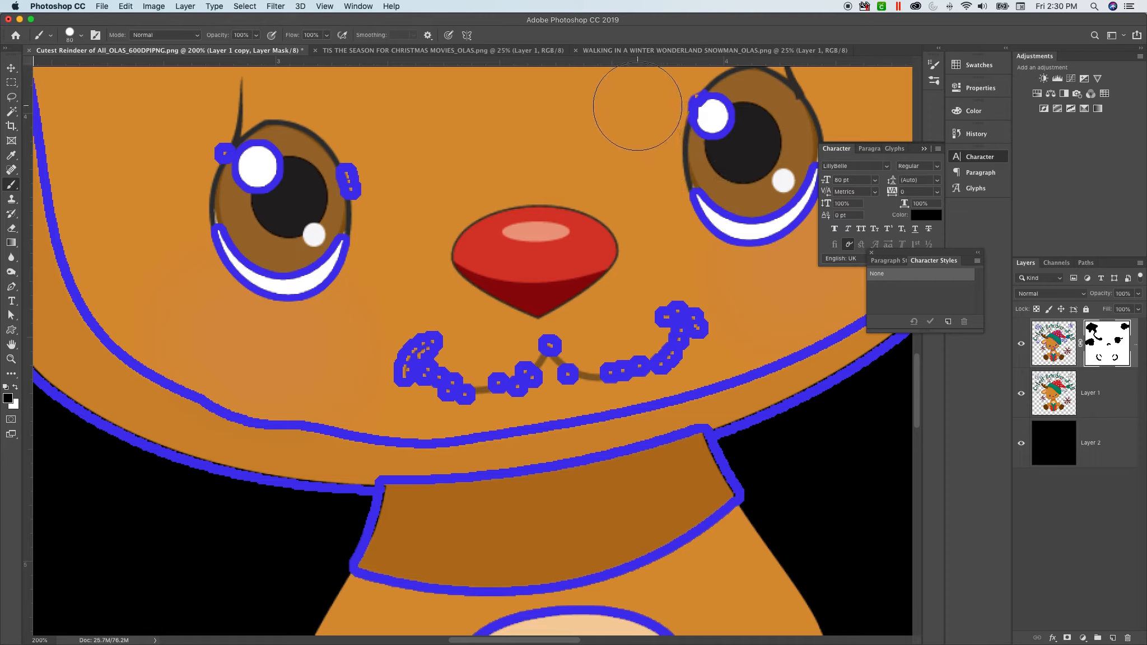
pyautogui.press('[')
pyautogui.press('[')
pyautogui.press('[')
pyautogui.press('[')
pyautogui.press('[')
pyautogui.press('[')
pyautogui.click(222, 152)
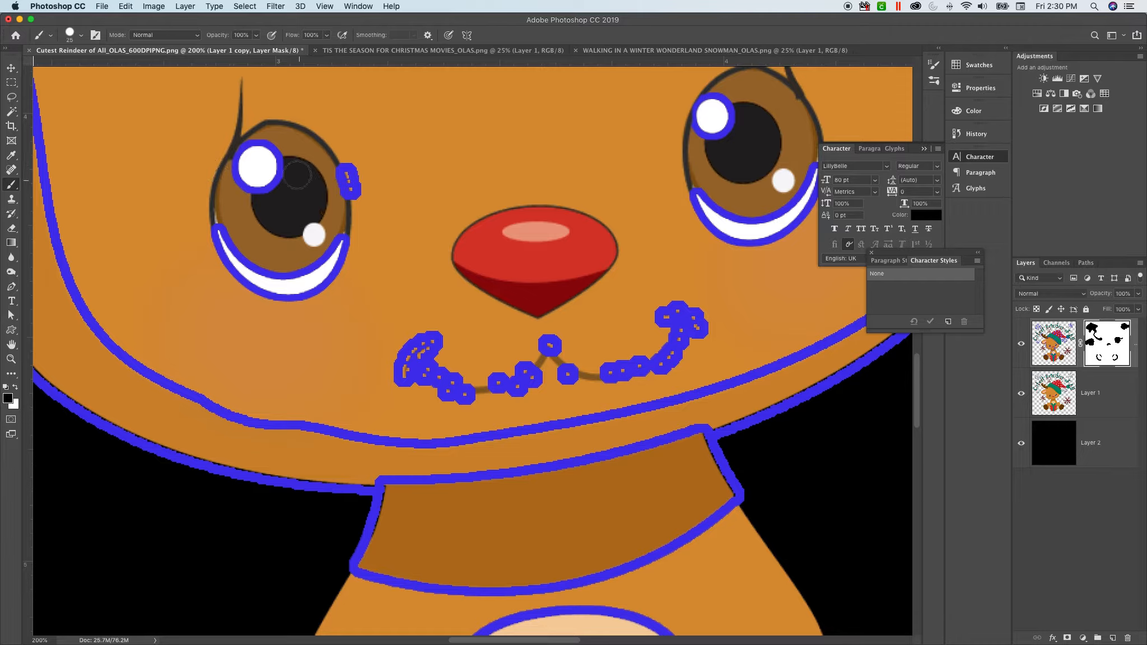
# Step: Enlarge the brush and mask away the stray blue strokes beside the left-hand eye's right edge and along the mouth
pyautogui.press(']')
pyautogui.press(']')
pyautogui.press(']')
pyautogui.click(258, 167)
pyautogui.press('[')
pyautogui.press(']')
pyautogui.click(349, 183)
pyautogui.moveTo(431, 336)
pyautogui.mouseDown()
pyautogui.moveTo(422, 371)
pyautogui.moveTo(479, 379)
pyautogui.moveTo(385, 377)
pyautogui.moveTo(422, 374)
pyautogui.moveTo(433, 357)
pyautogui.moveTo(447, 385)
pyautogui.moveTo(527, 373)
pyautogui.moveTo(565, 344)
pyautogui.moveTo(598, 362)
pyautogui.moveTo(660, 351)
pyautogui.moveTo(715, 322)
pyautogui.moveTo(691, 308)
pyautogui.moveTo(663, 322)
pyautogui.moveTo(694, 324)
pyautogui.moveTo(669, 361)
pyautogui.moveTo(636, 363)
pyautogui.mouseUp()
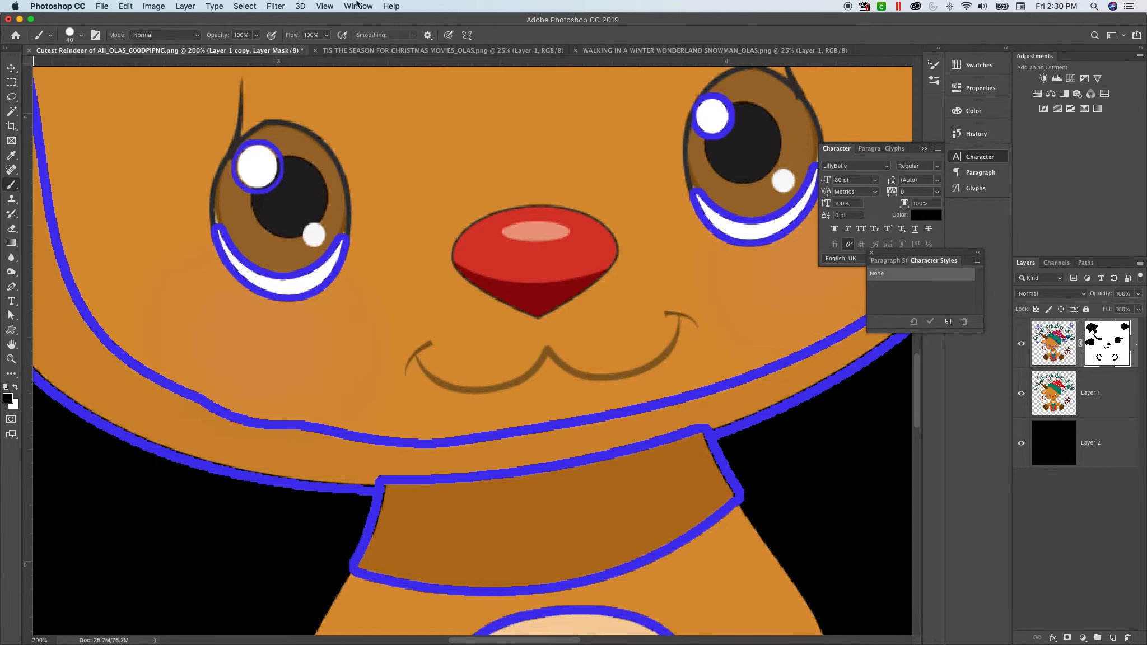
# Step: Mask away the stray blue dots on the ear's outer edge and the stroke along the left and lower outer edge of the face
pyautogui.click(324, 7)
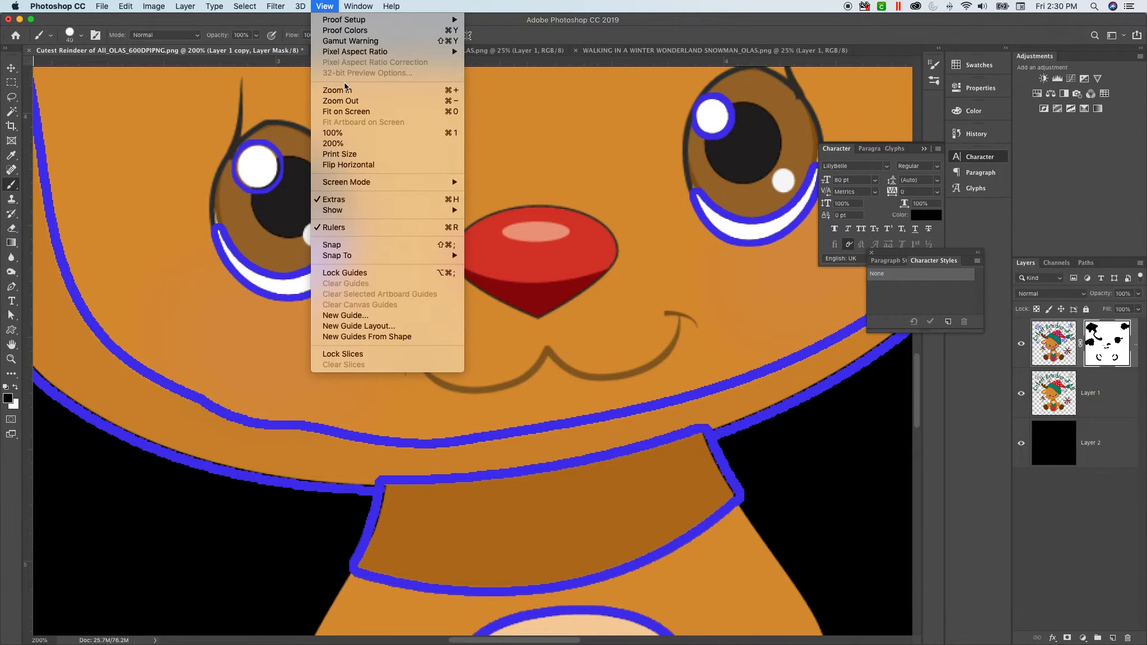
pyautogui.click(355, 115)
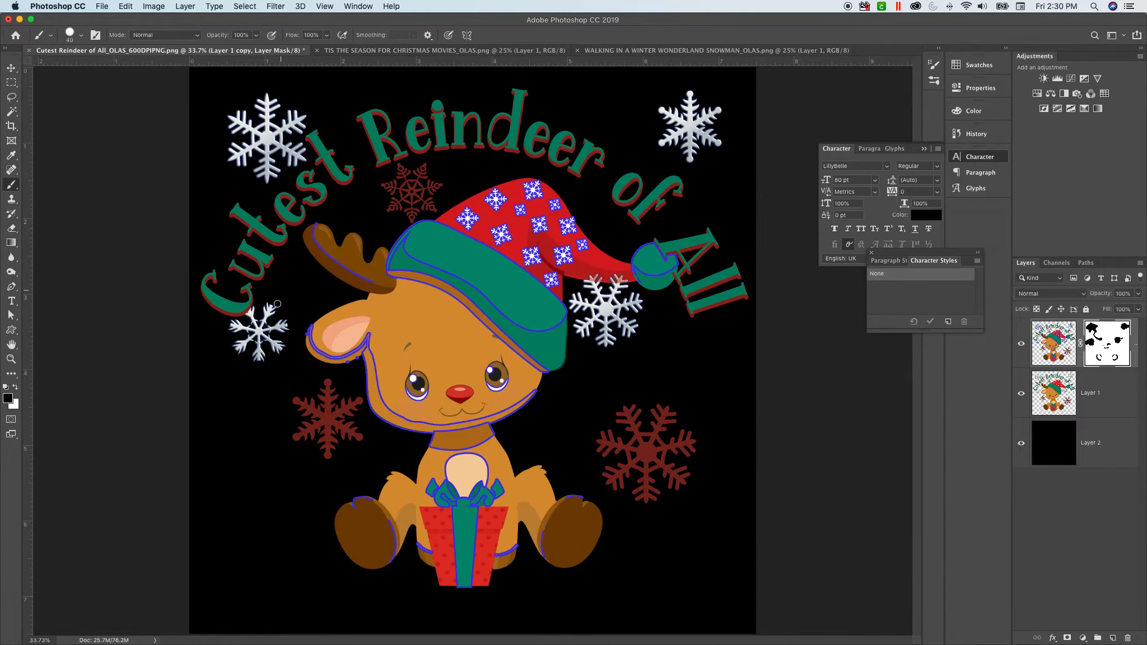
pyautogui.click(12, 358)
pyautogui.click(307, 368)
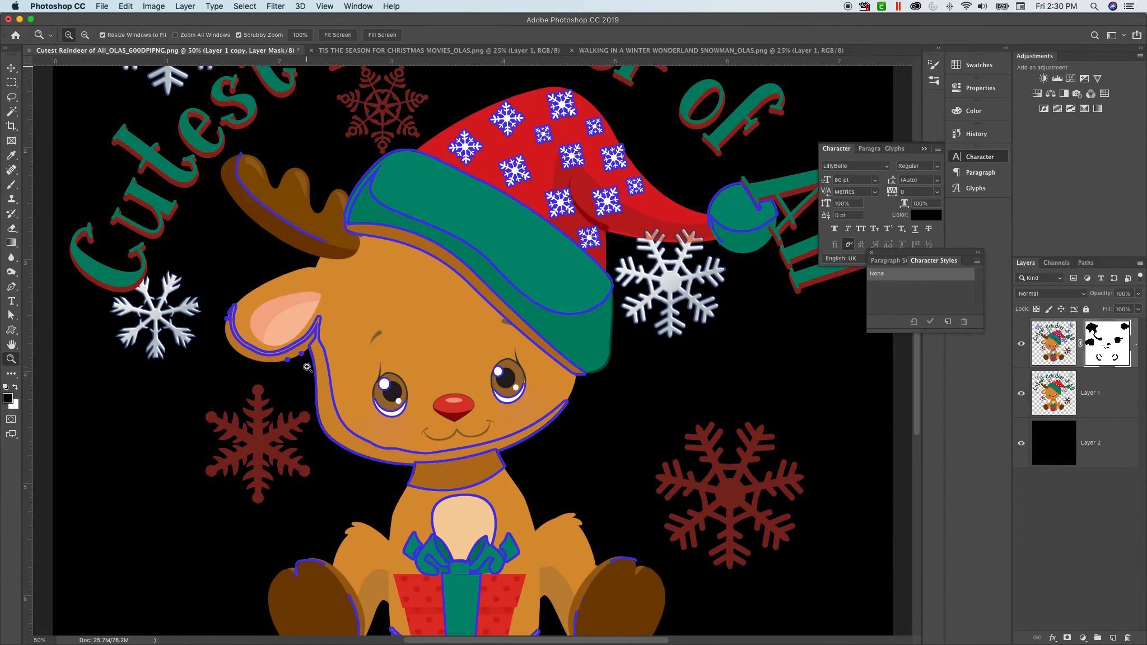
pyautogui.click(307, 367)
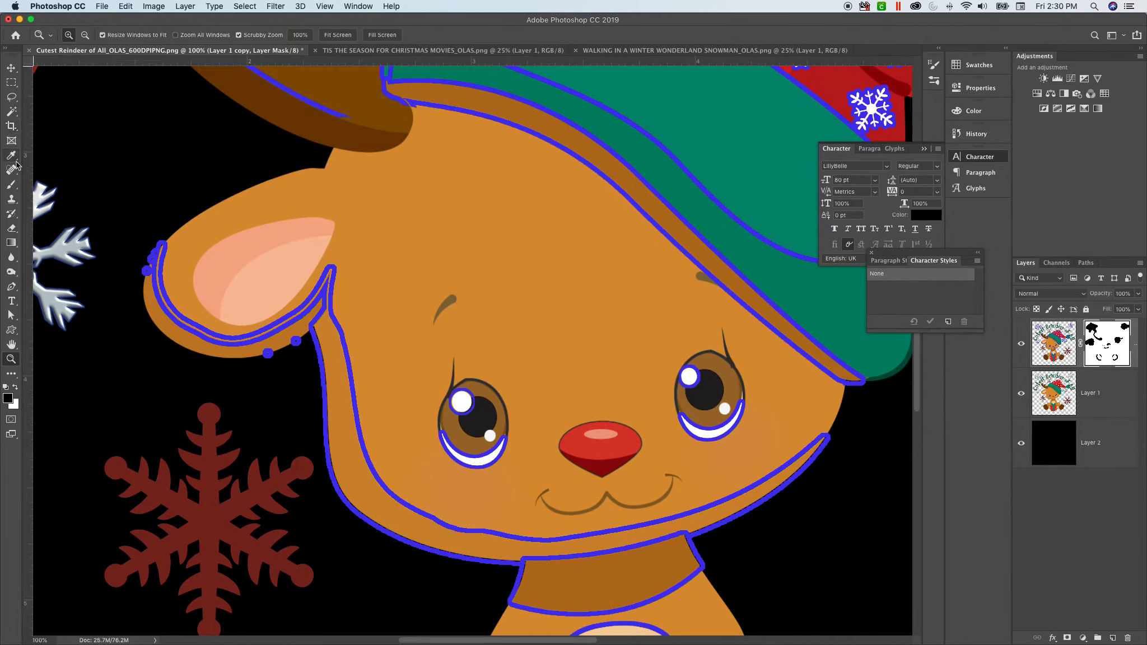
pyautogui.click(12, 185)
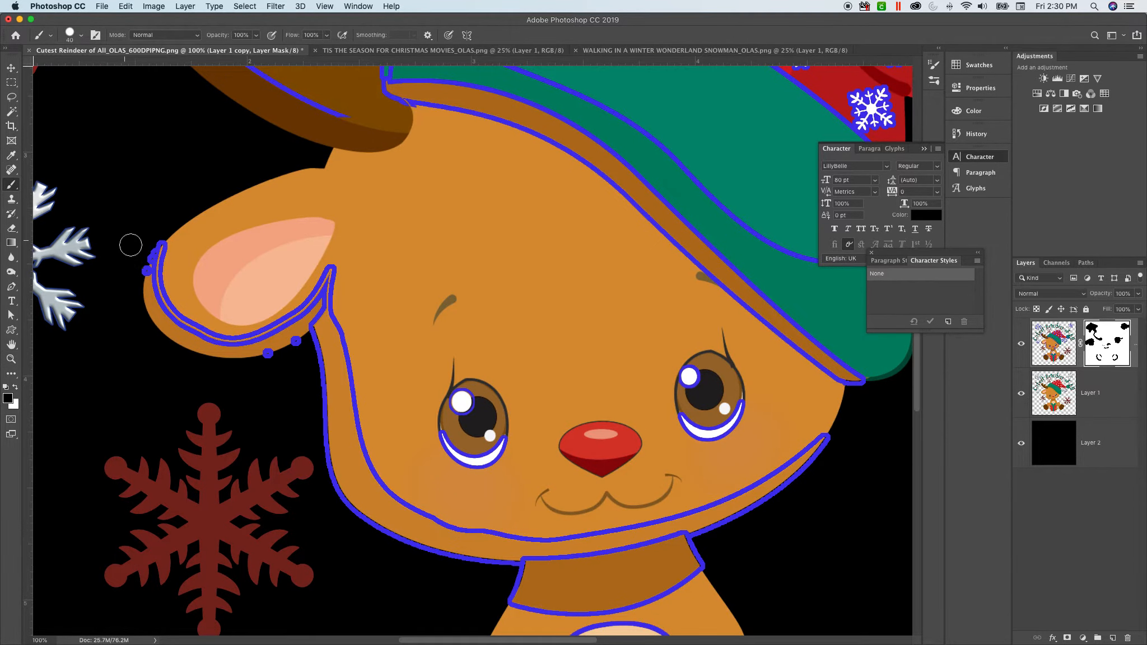
pyautogui.moveTo(146, 244)
pyautogui.mouseDown()
pyautogui.moveTo(139, 282)
pyautogui.moveTo(140, 249)
pyautogui.mouseUp()
pyautogui.moveTo(266, 353)
pyautogui.mouseDown()
pyautogui.moveTo(304, 341)
pyautogui.moveTo(257, 364)
pyautogui.moveTo(308, 339)
pyautogui.moveTo(336, 492)
pyautogui.moveTo(374, 522)
pyautogui.moveTo(482, 550)
pyautogui.moveTo(417, 561)
pyautogui.moveTo(508, 560)
pyautogui.mouseUp()
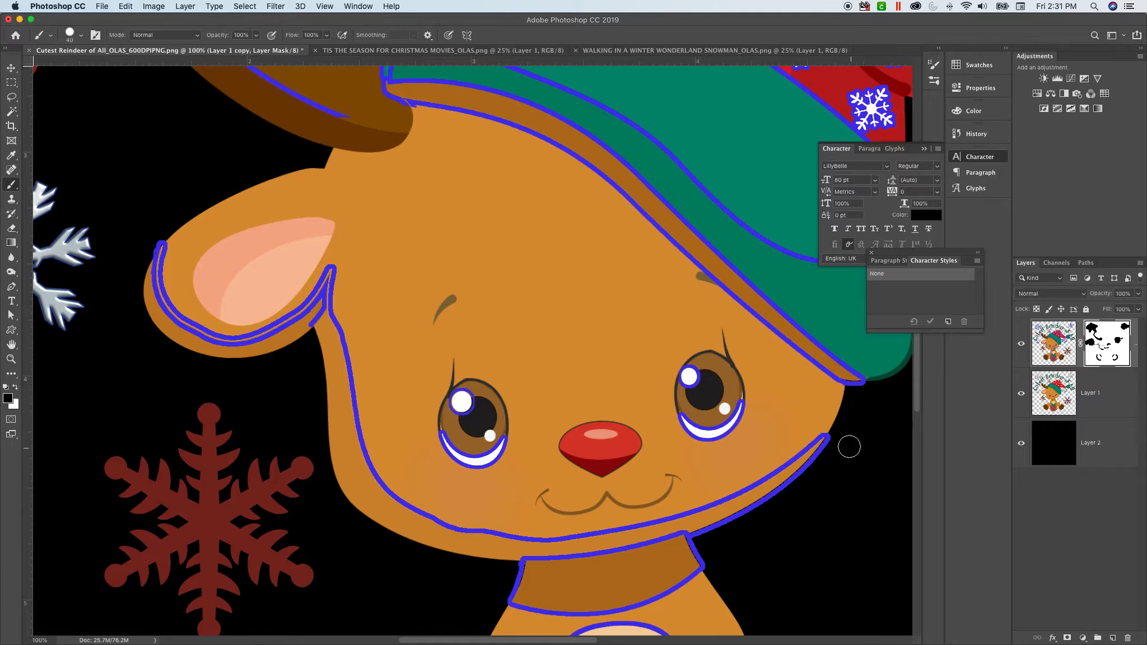
# Step: Mask away the outer blue strokes along the face's lower right edge and on both sides of the neck
pyautogui.moveTo(833, 439)
pyautogui.mouseDown()
pyautogui.moveTo(754, 512)
pyautogui.moveTo(694, 533)
pyautogui.moveTo(717, 576)
pyautogui.mouseUp()
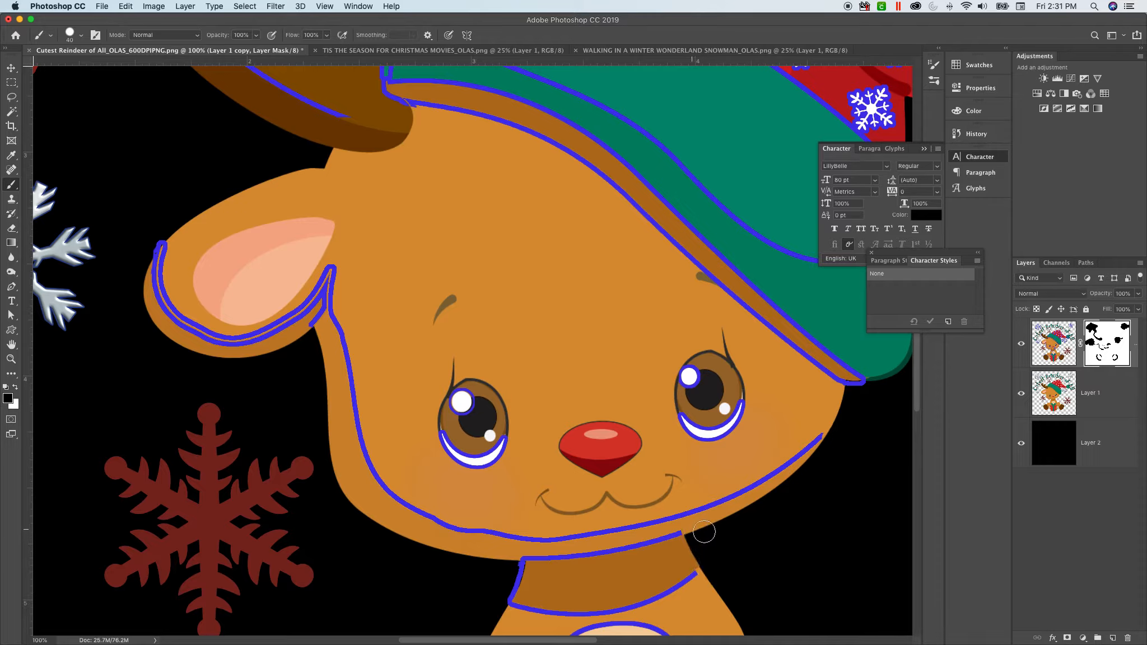
pyautogui.click(15, 386)
pyautogui.click(16, 388)
pyautogui.click(17, 388)
pyautogui.click(15, 388)
pyautogui.moveTo(514, 570); pyautogui.dragTo(501, 593)
pyautogui.moveTo(519, 577); pyautogui.dragTo(516, 582)
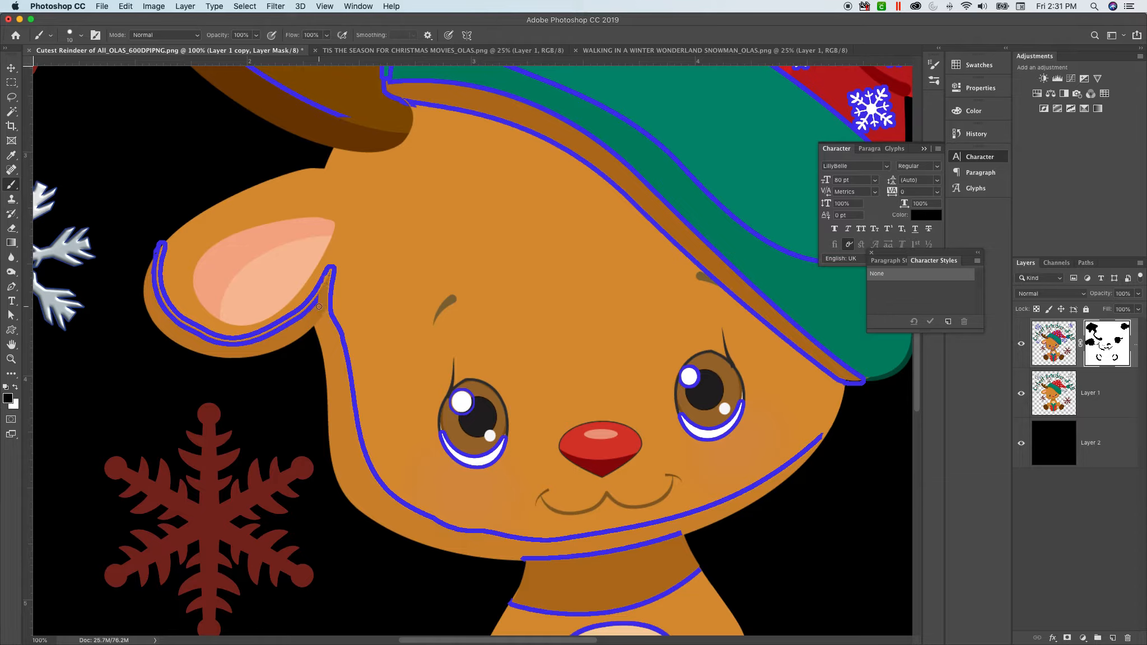
# Step: Enlarge the brush to 20 px and mask away the outer of the two blue strokes along the ear
pyautogui.press(']')
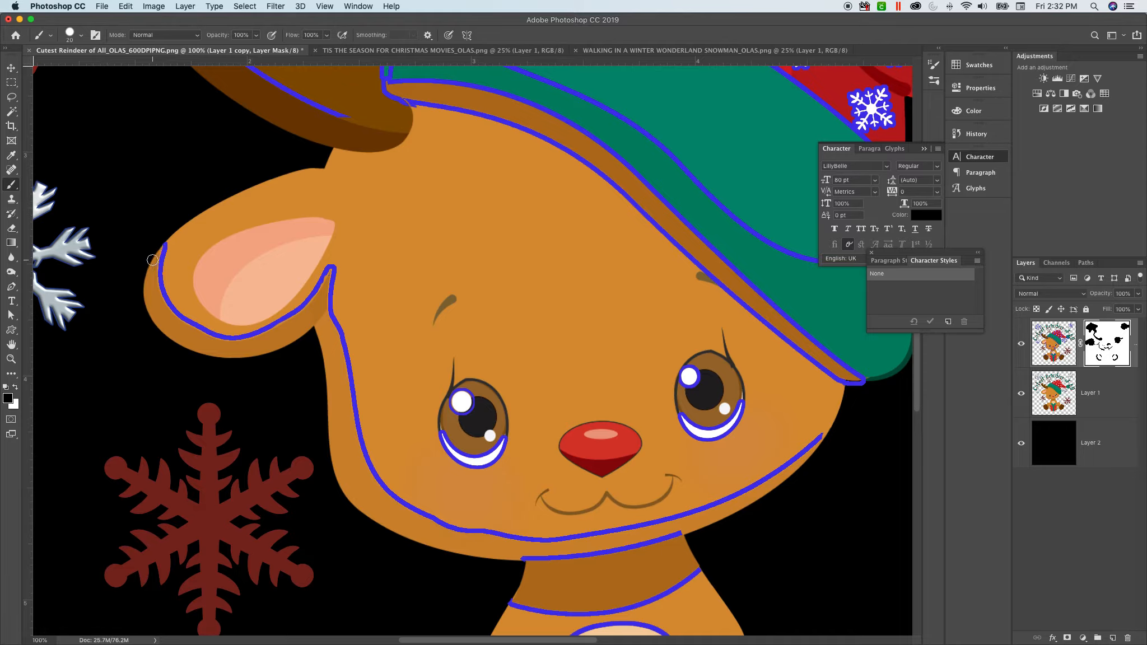
pyautogui.click(324, 8)
pyautogui.click(357, 112)
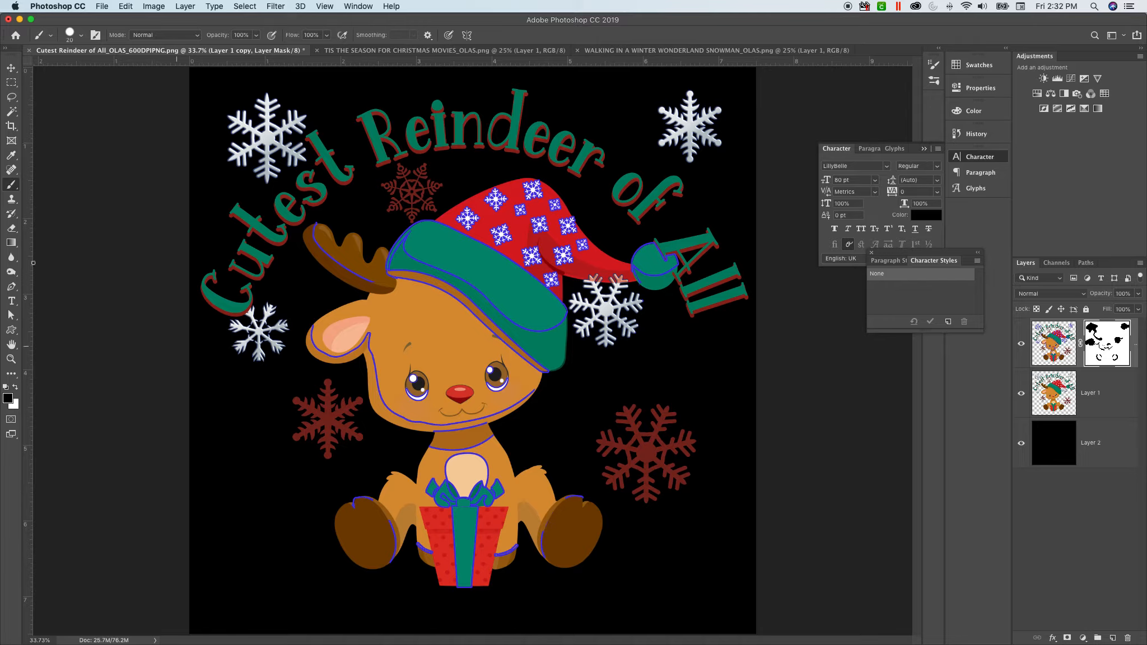
# Step: Mask away the upper part of the doubled blue strokes on both legs beside the gift box, leaving one thin line each
pyautogui.click(11, 358)
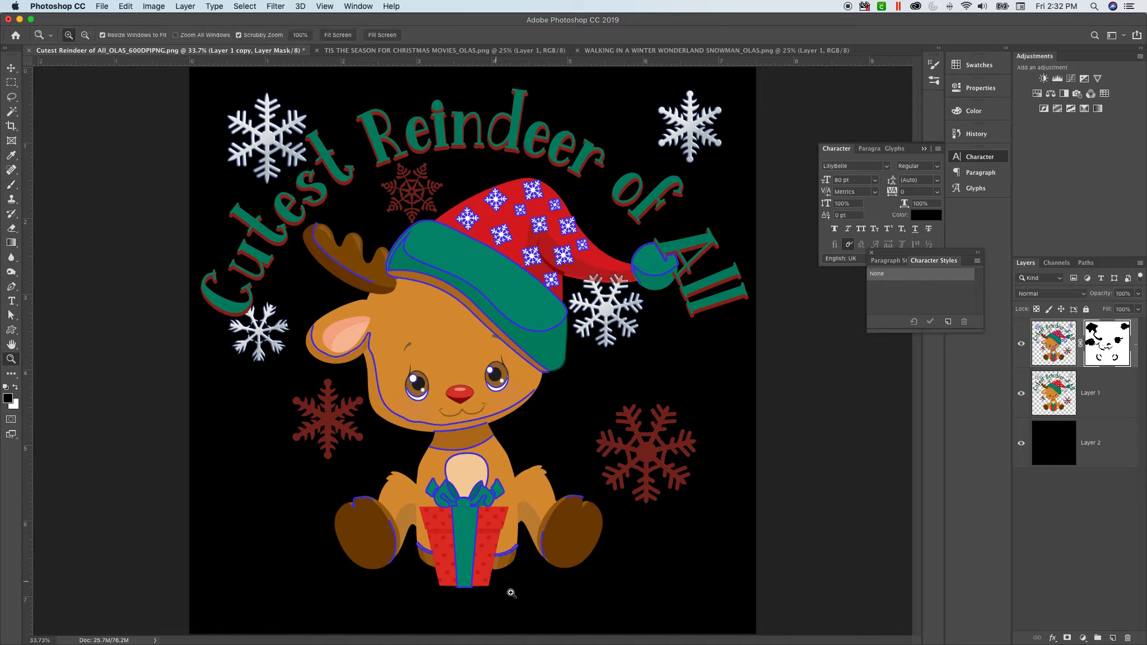
pyautogui.click(491, 566)
pyautogui.click(485, 553)
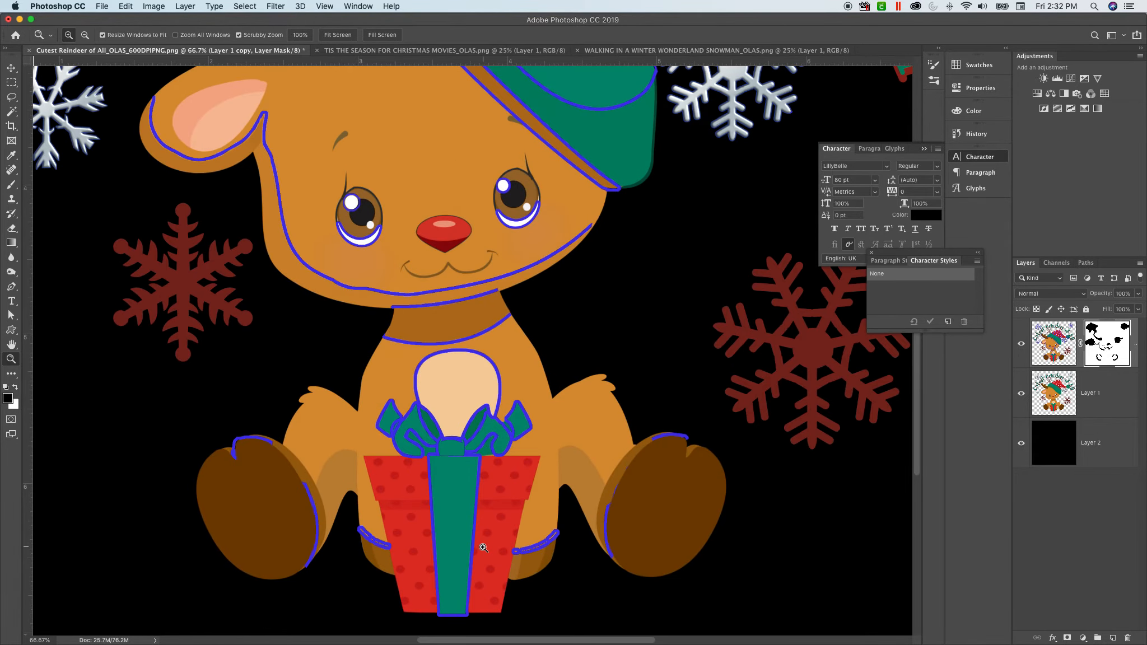
pyautogui.click(483, 548)
pyautogui.click(483, 548)
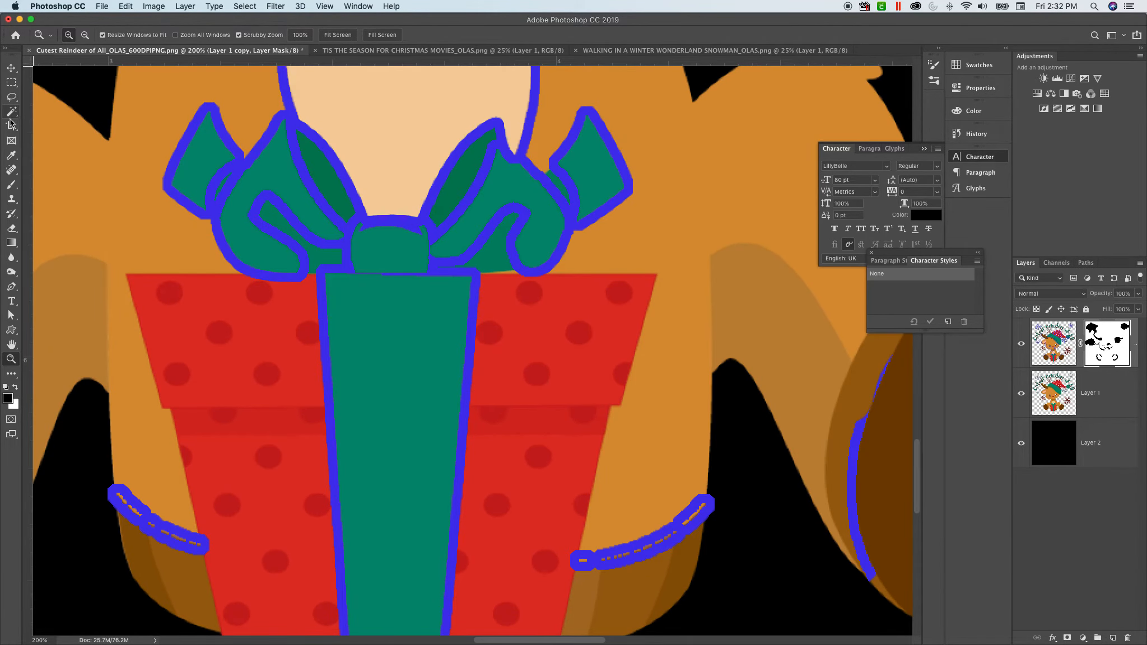
pyautogui.click(12, 185)
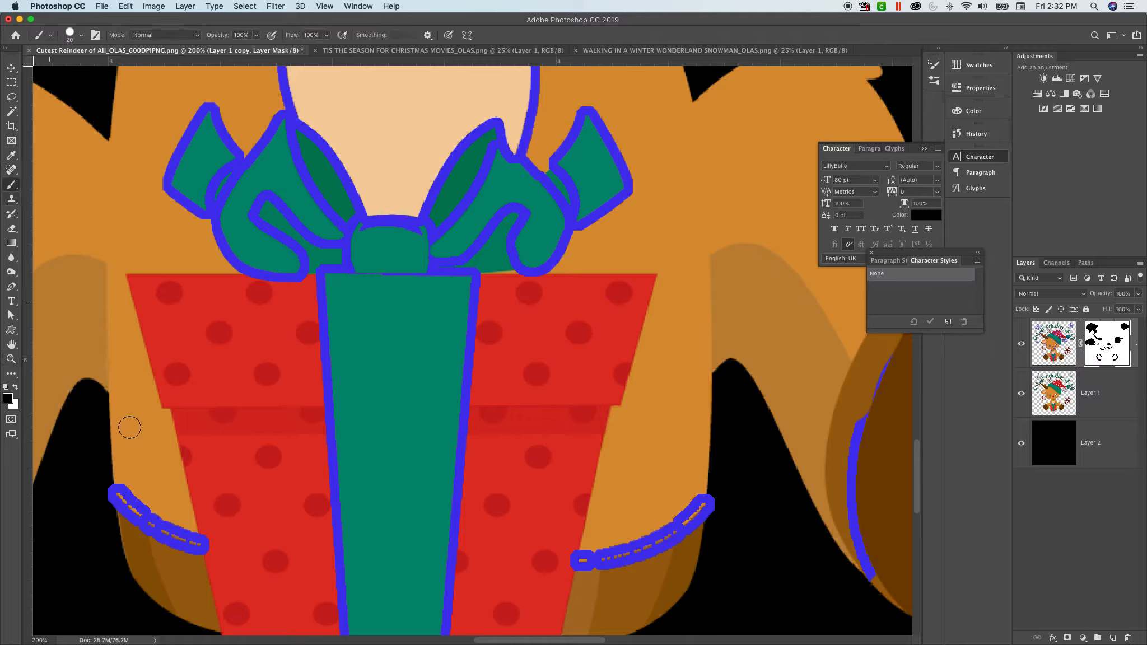
pyautogui.moveTo(121, 480); pyautogui.dragTo(190, 533)
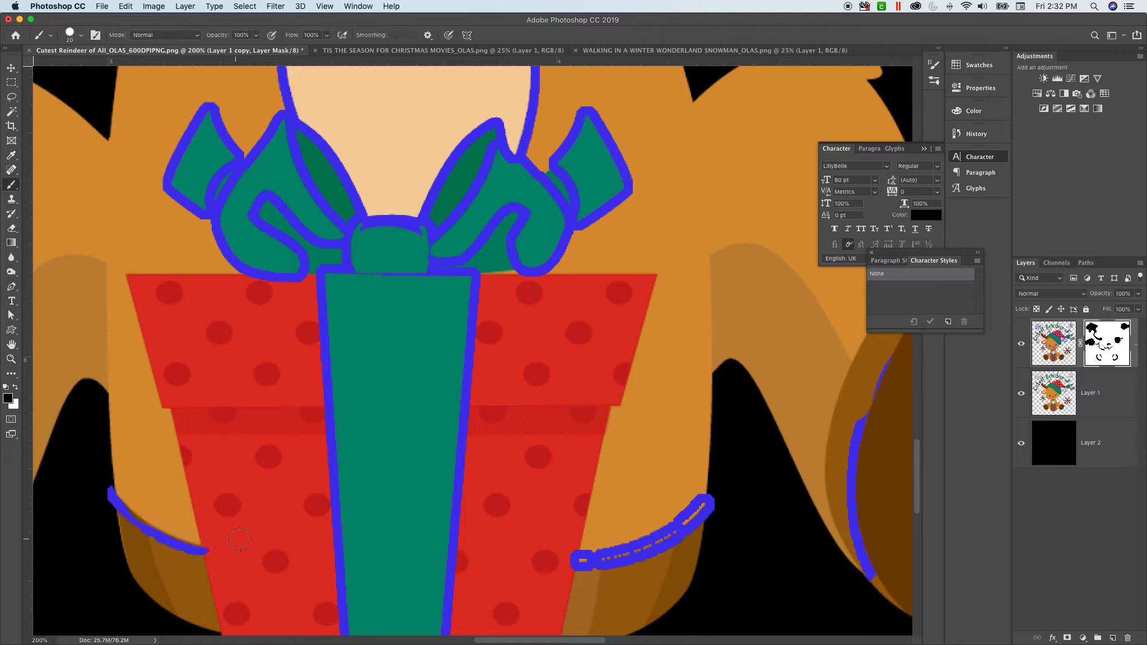
pyautogui.moveTo(706, 493); pyautogui.dragTo(582, 559)
pyautogui.moveTo(682, 509); pyautogui.dragTo(650, 534)
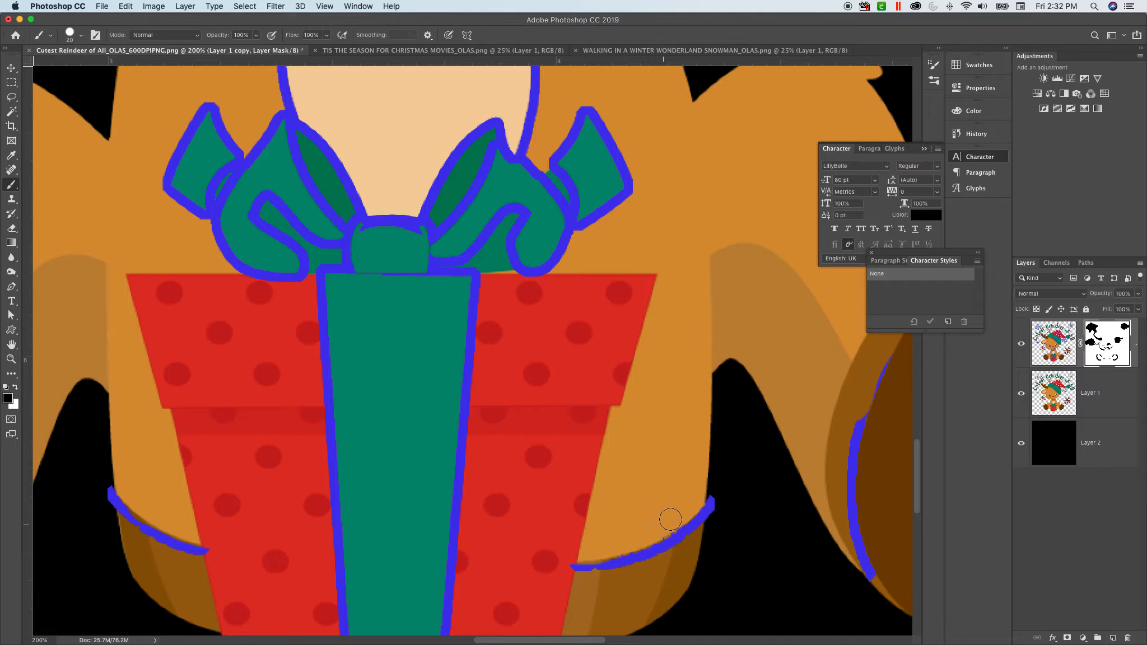
pyautogui.click(323, 7)
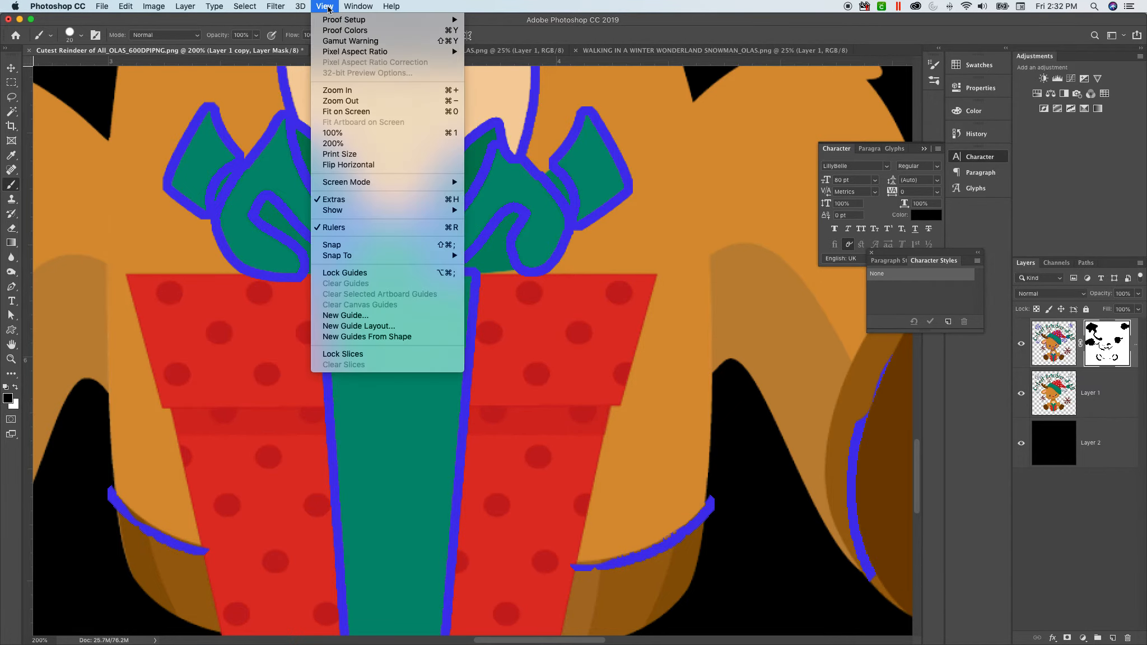
pyautogui.click(362, 112)
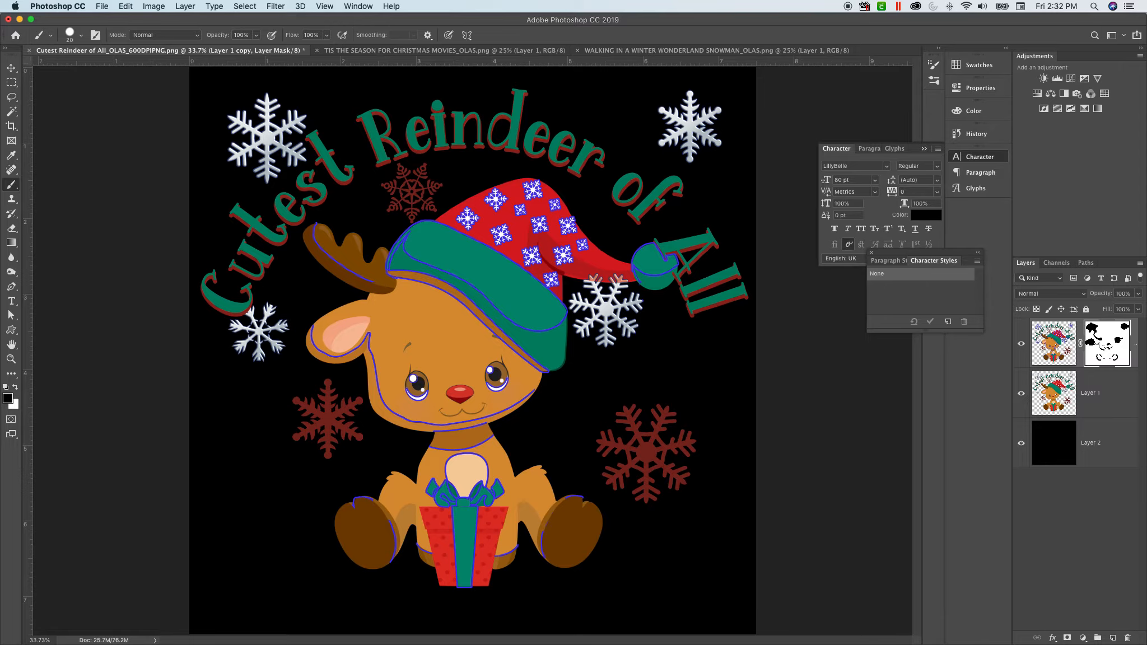
# Step: Apply the layer mask on Layer 1 copy and check the masked artwork by hiding and showing Layer 1
pyautogui.rightClick(1100, 340)
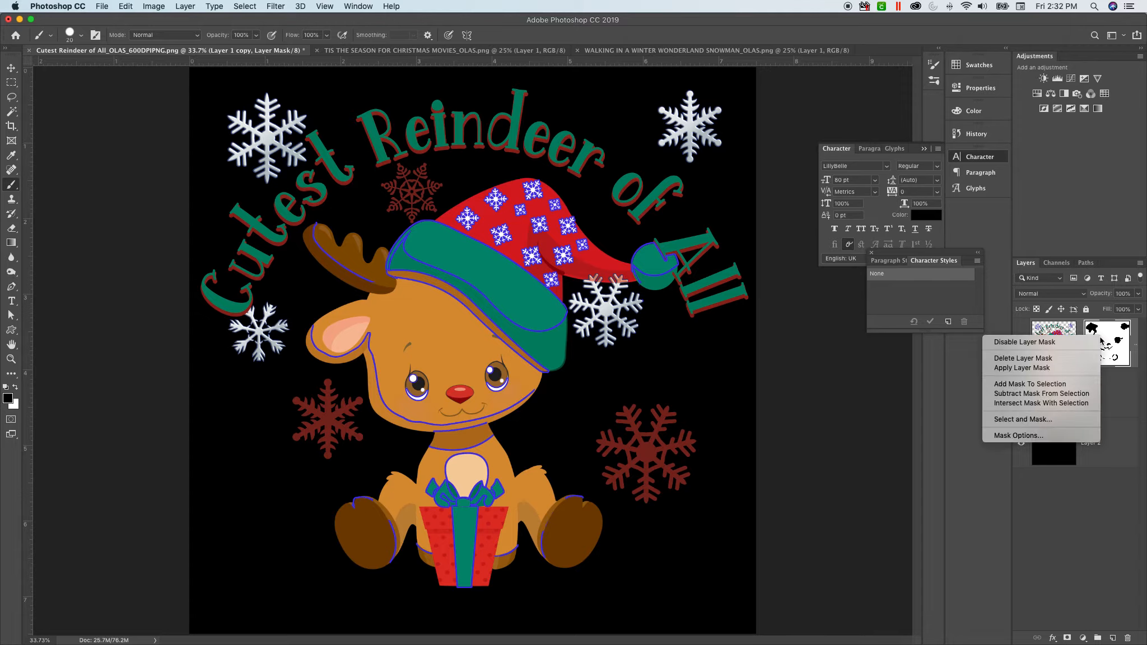
pyautogui.click(1046, 368)
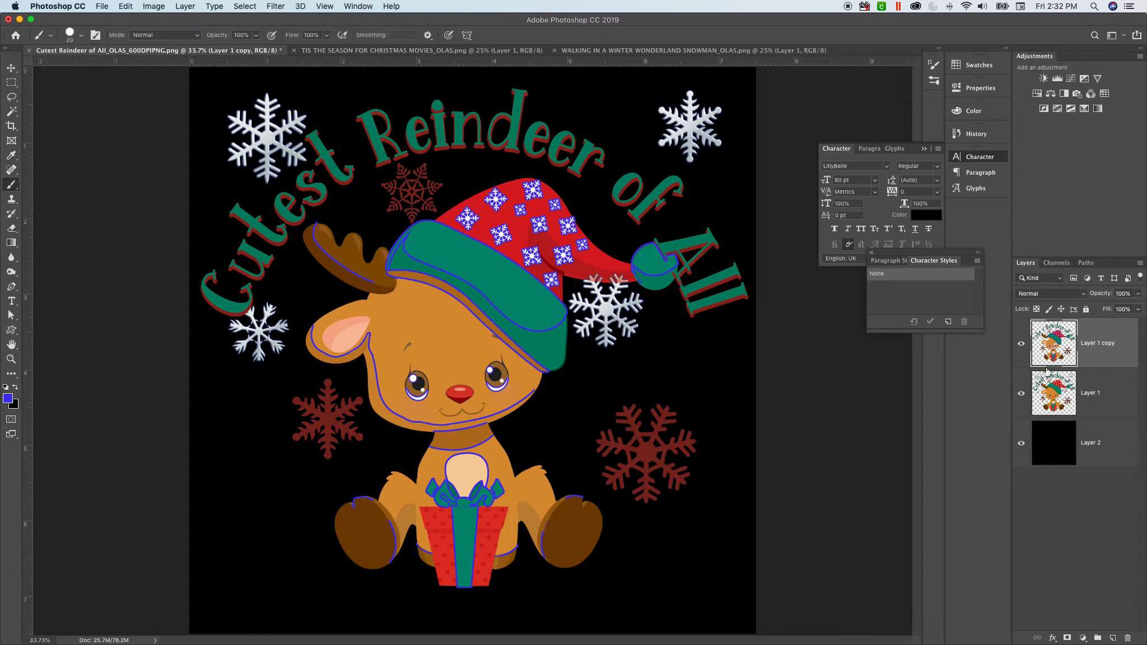
pyautogui.click(1021, 393)
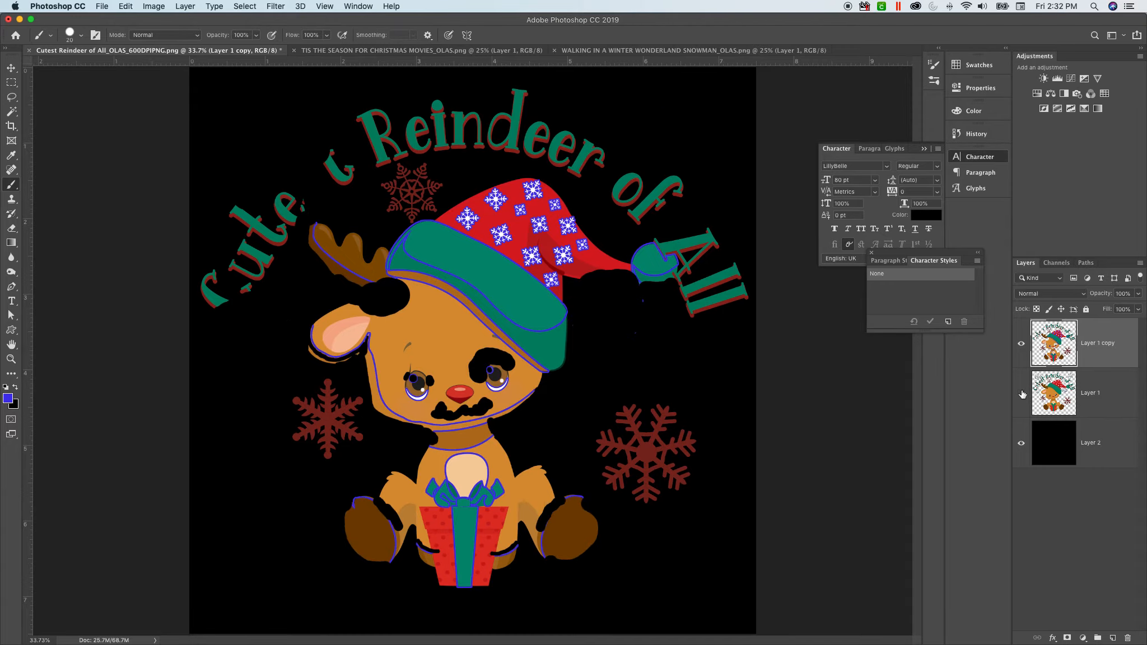
pyautogui.click(1022, 394)
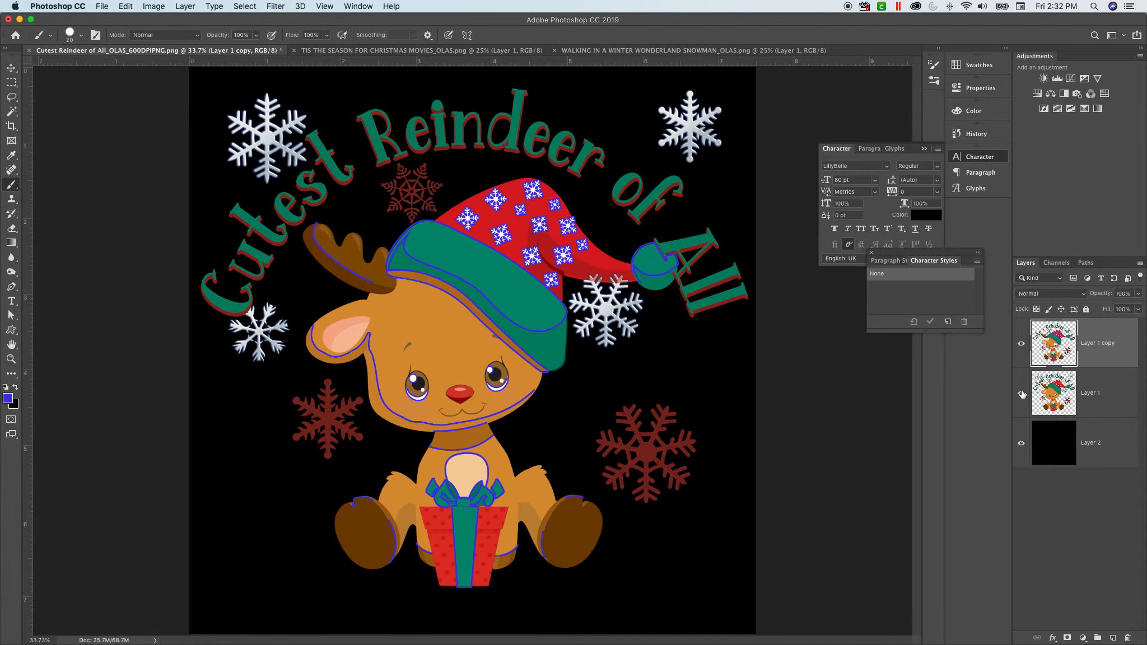
pyautogui.click(1022, 394)
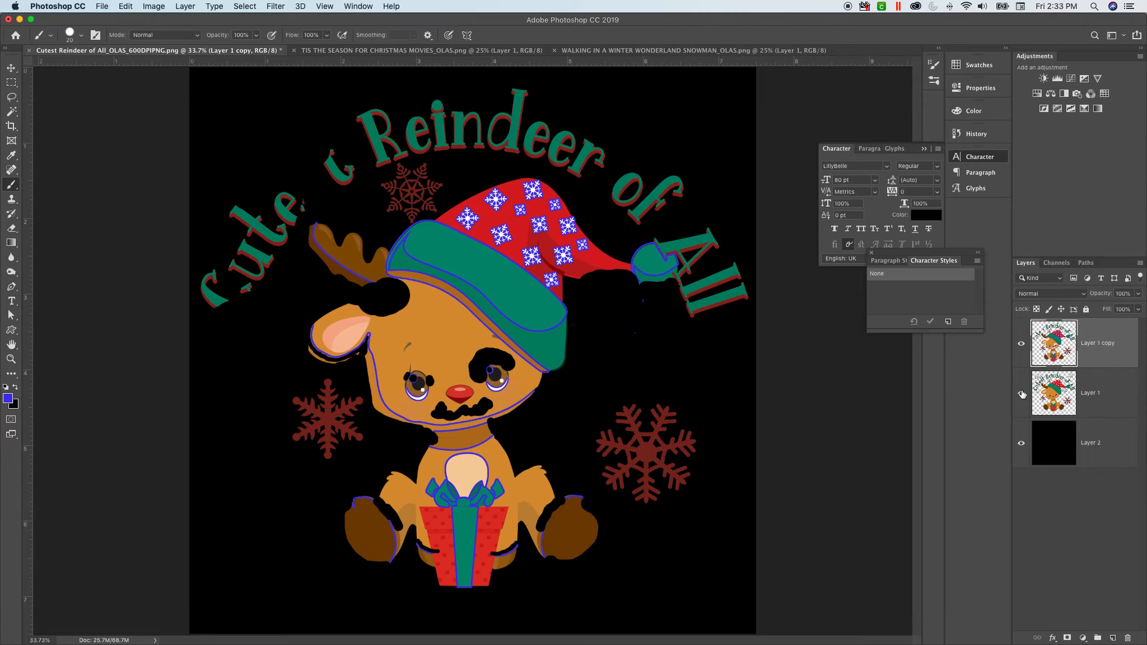
pyautogui.click(1023, 394)
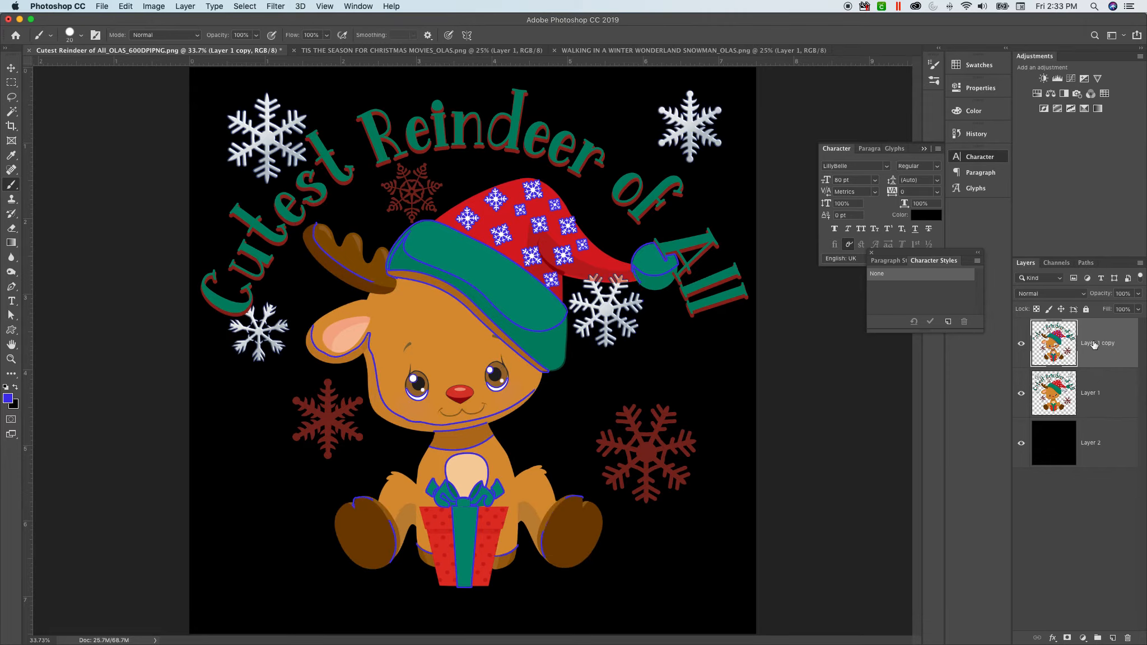
# Step: Duplicate Layer 1 as Layer 1 copy 2 and hide the original Layer 1
pyautogui.click(1090, 397)
pyautogui.rightClick(1090, 398)
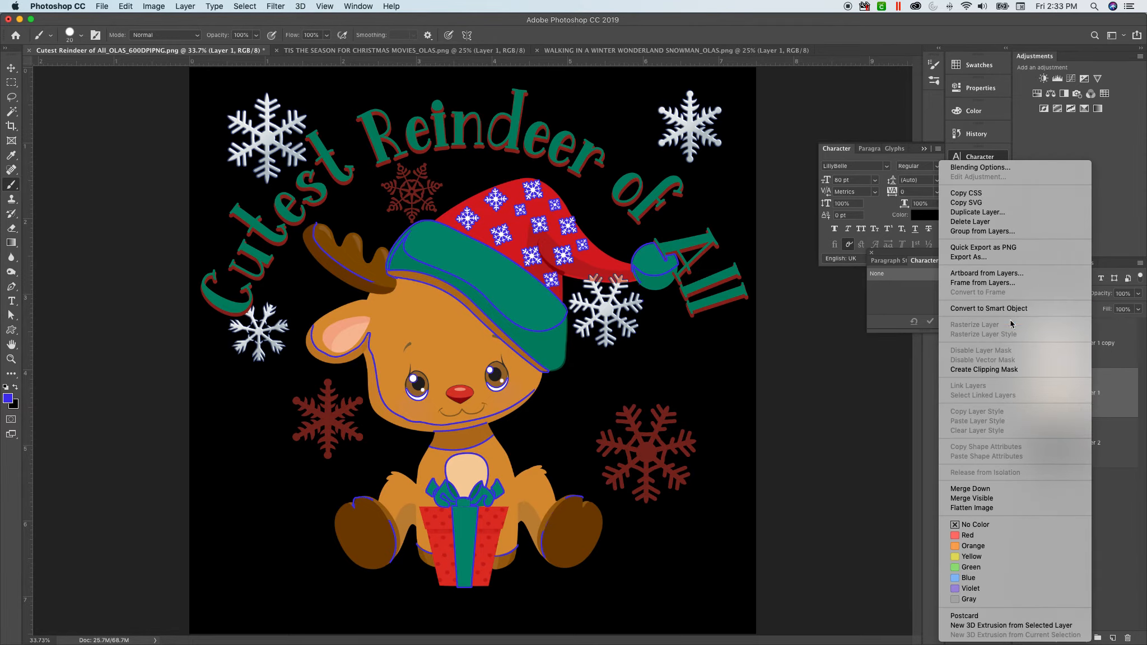
pyautogui.click(981, 212)
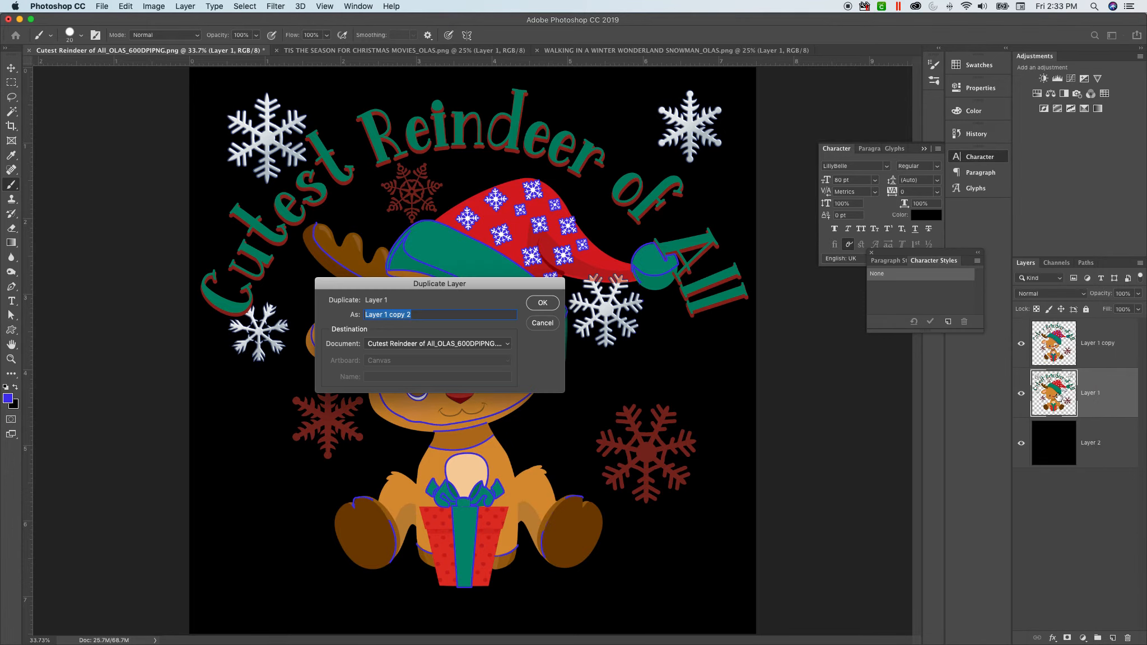
pyautogui.click(539, 302)
pyautogui.click(1020, 442)
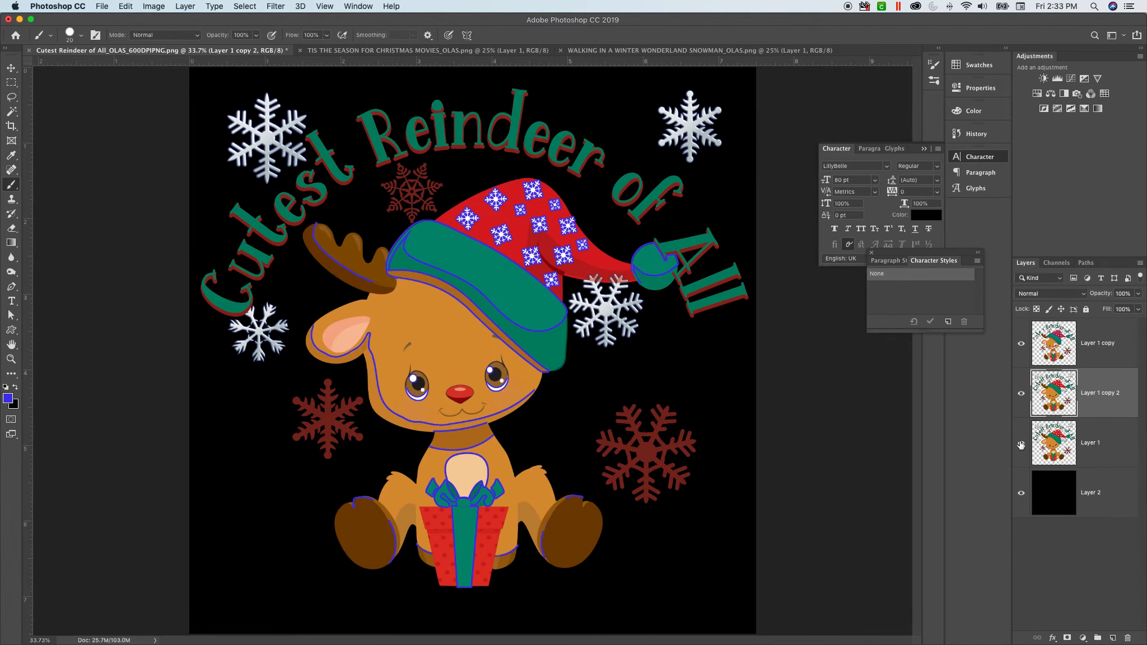
# Step: Merge Layer 1 copy down into Layer 1 copy 2, checking the layers by toggling their visibility
pyautogui.click(1098, 346)
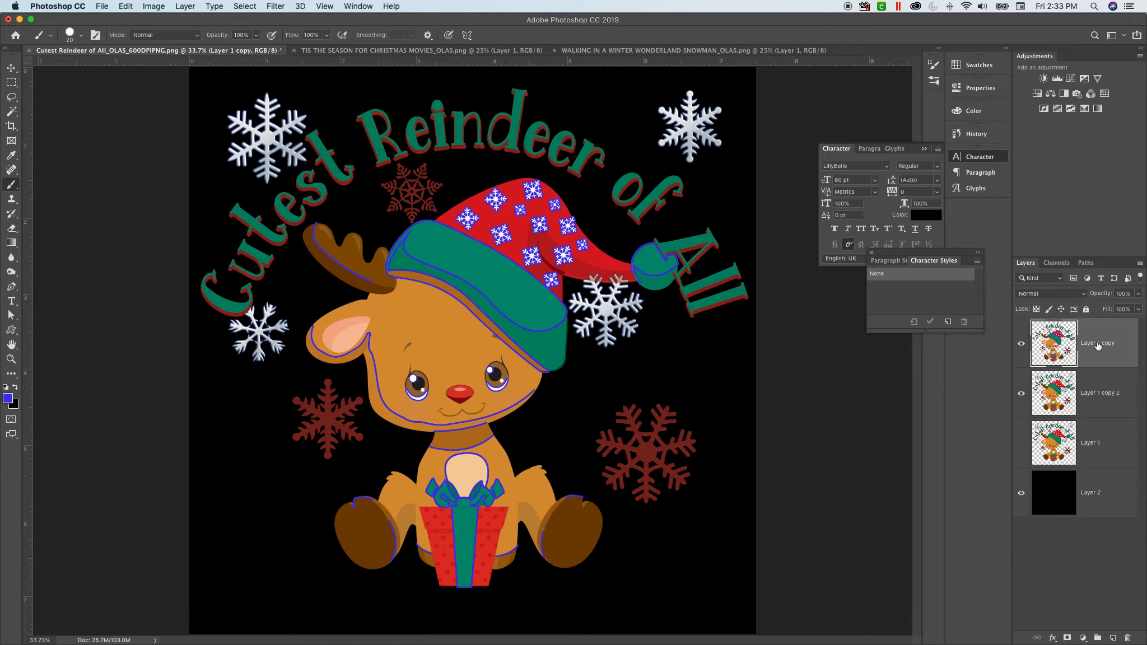
pyautogui.click(1021, 393)
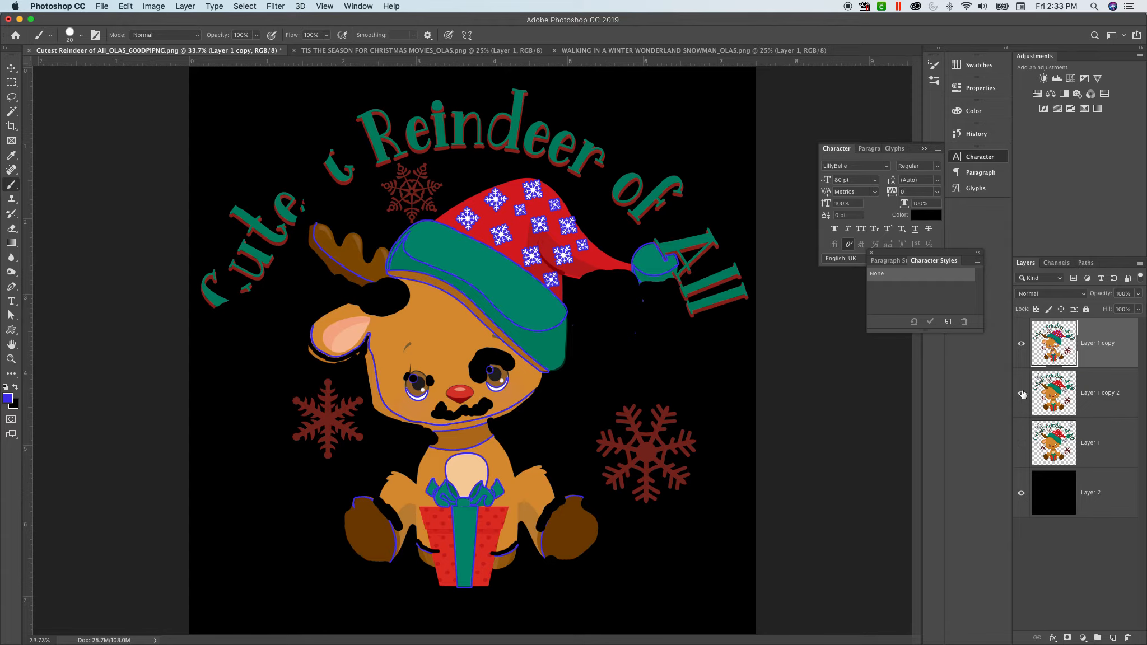
pyautogui.click(1021, 393)
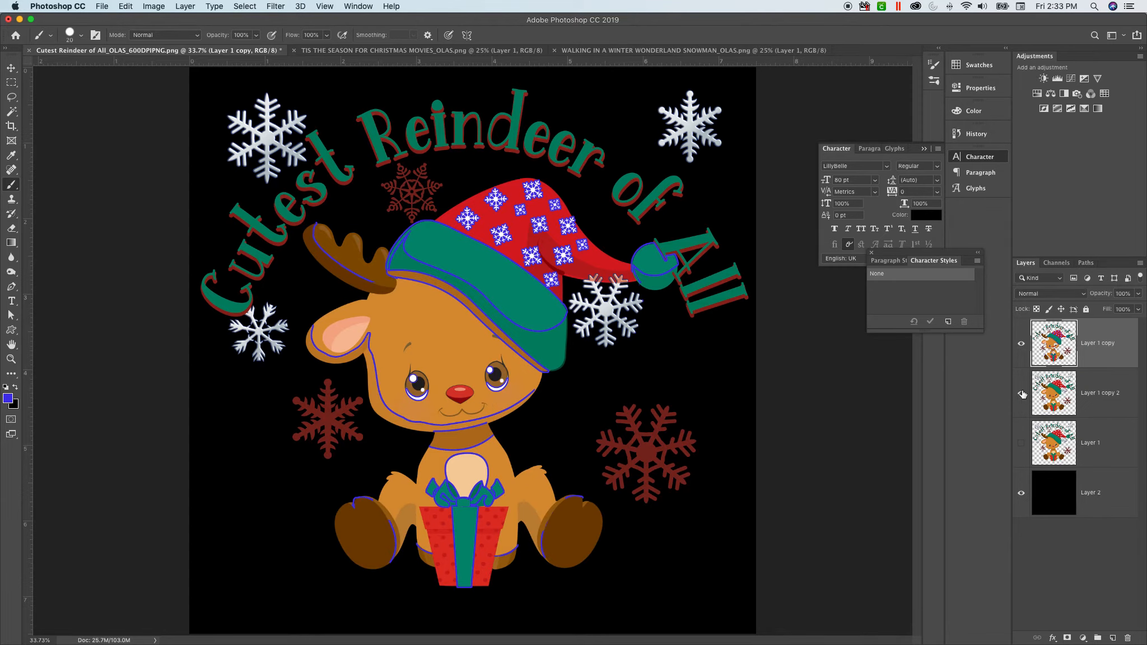
pyautogui.rightClick(1090, 338)
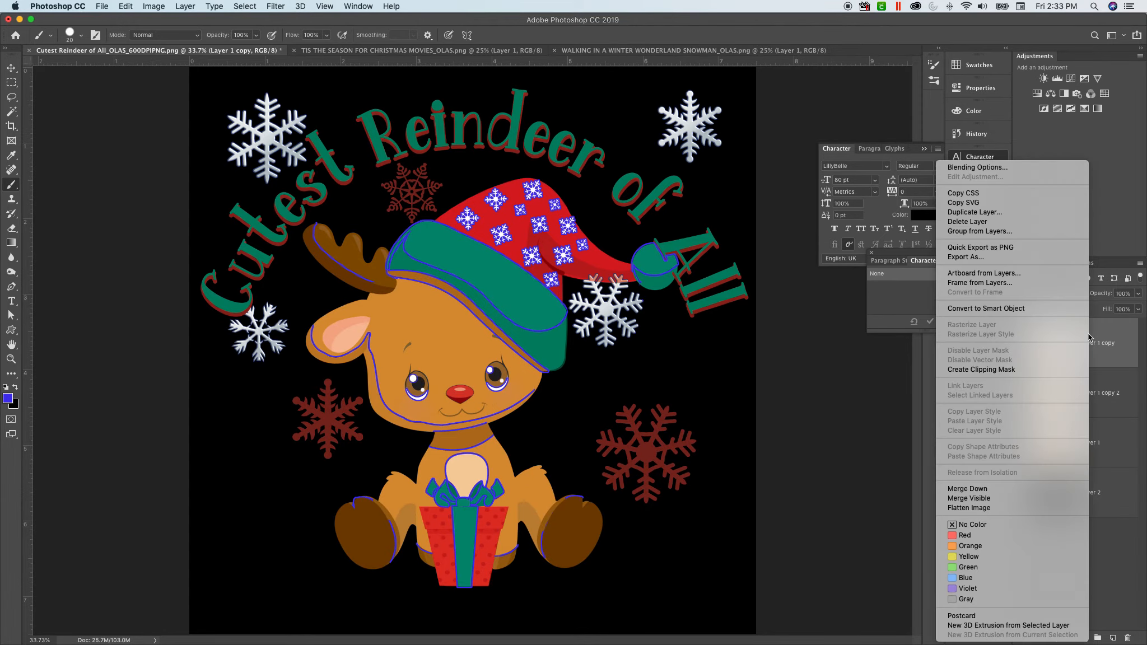
pyautogui.click(1007, 489)
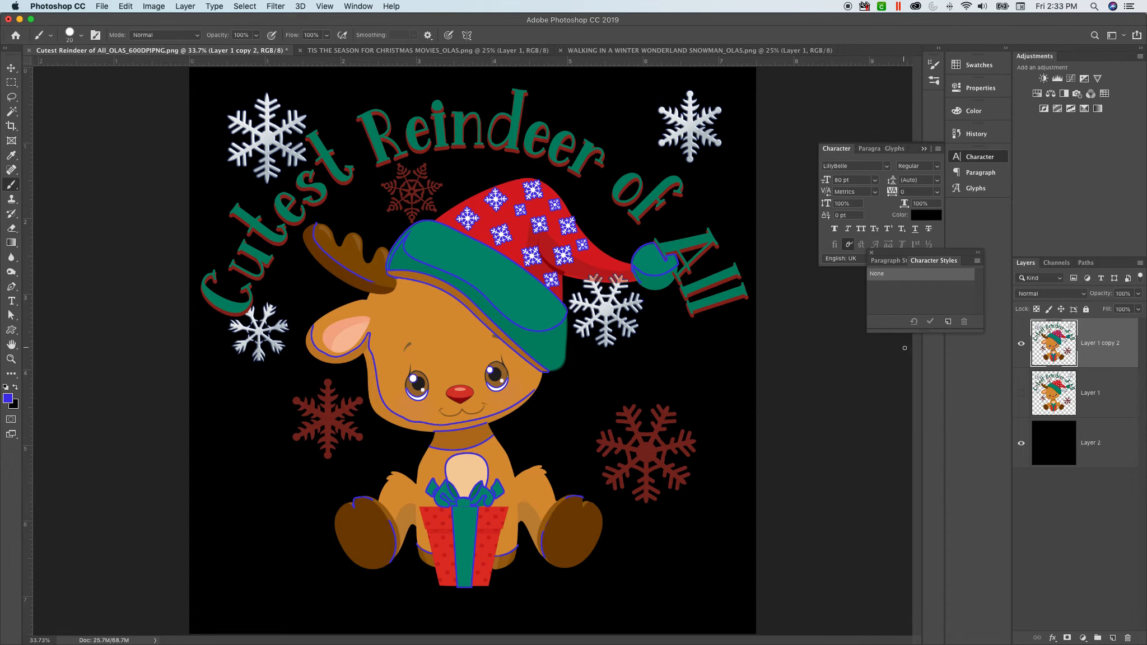
pyautogui.click(1021, 343)
pyautogui.click(1021, 344)
pyautogui.click(1021, 343)
# Step: Select all blue strokes on the merged layer with the Magic Wand at tolerance 5, non-contiguous, delete them and deselect
pyautogui.click(12, 358)
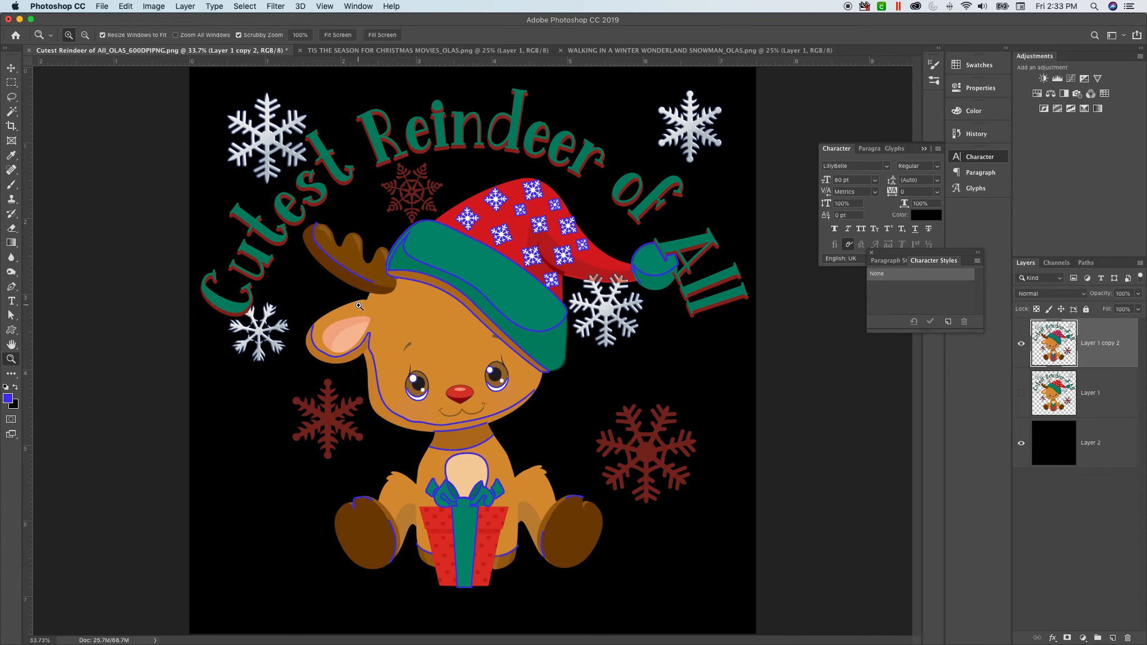
pyautogui.click(423, 309)
pyautogui.click(423, 309)
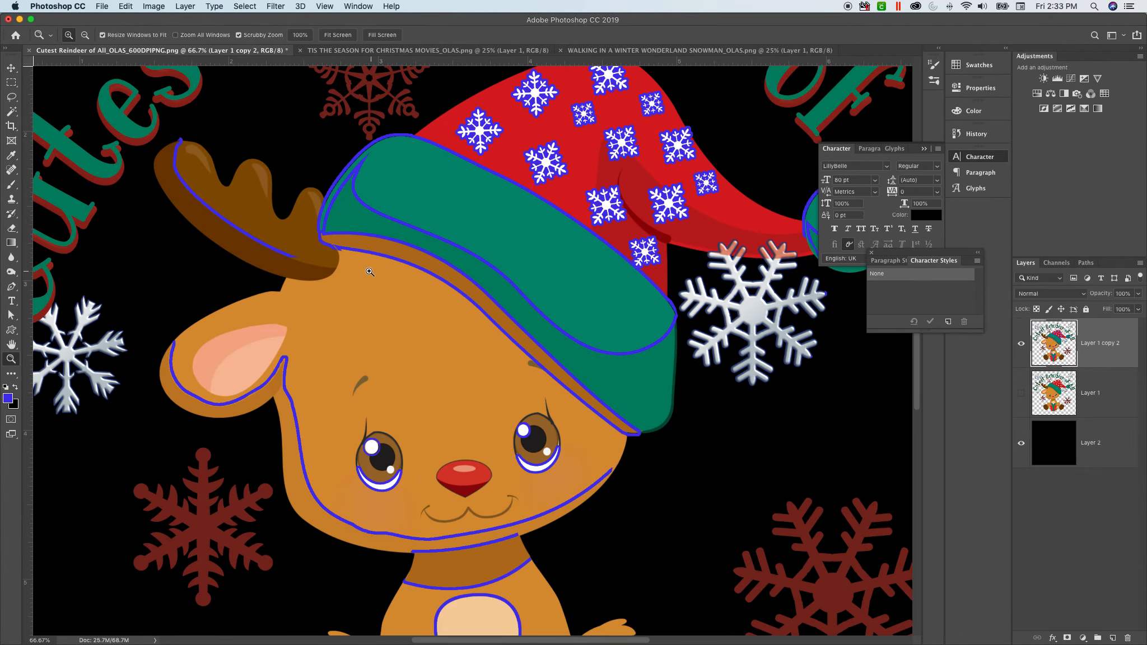
pyautogui.click(12, 112)
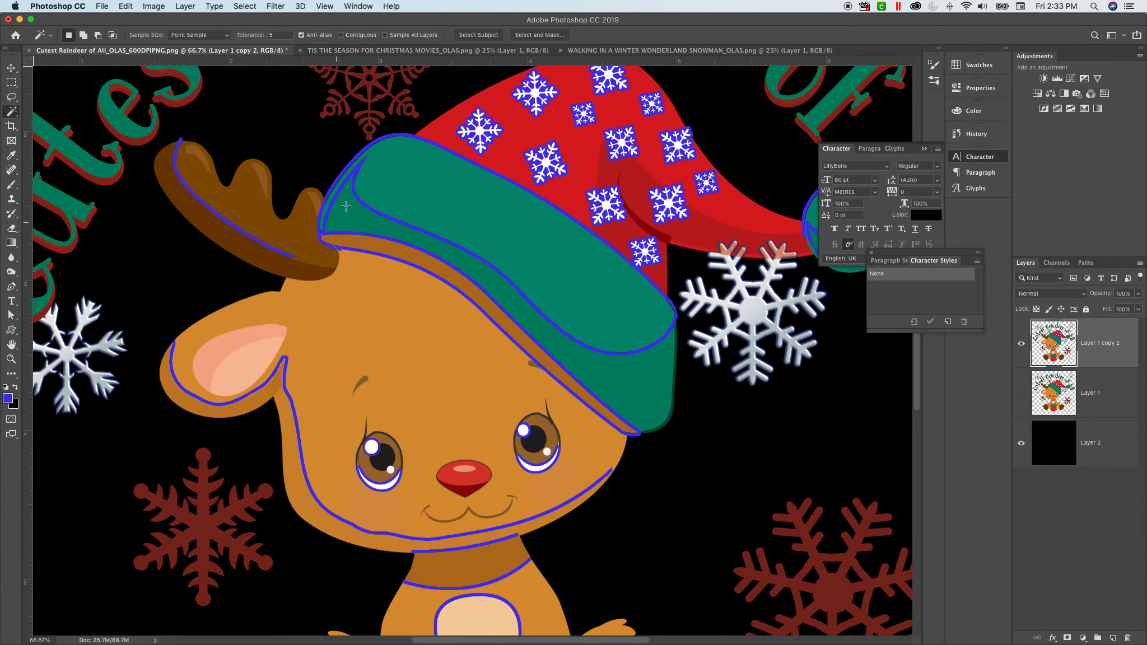
pyautogui.click(457, 155)
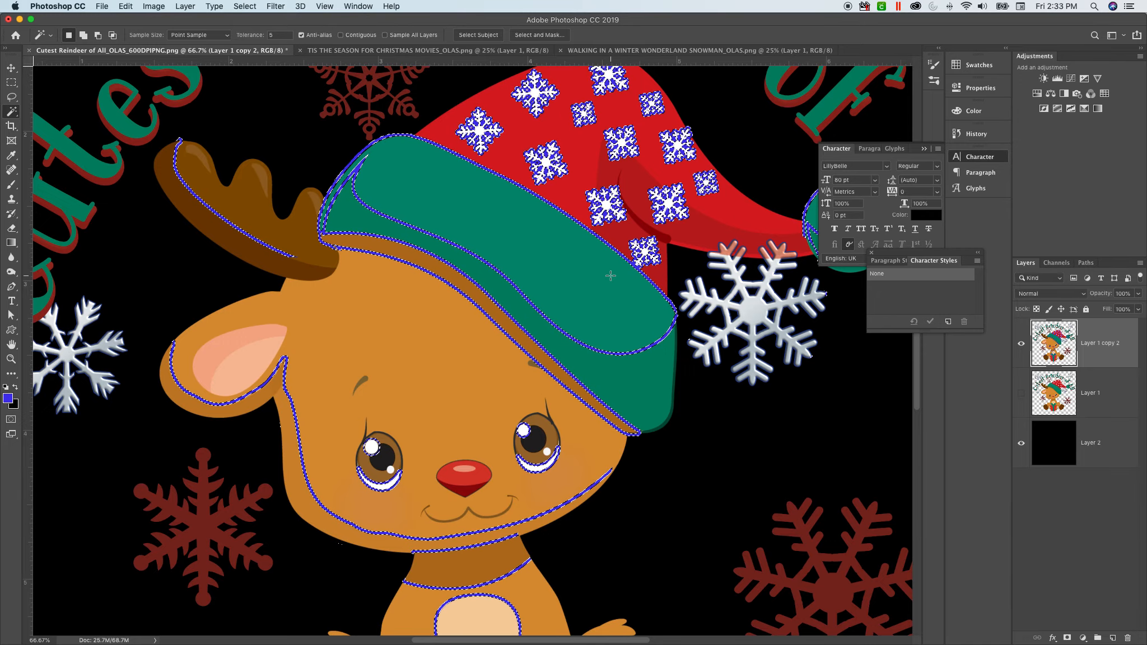
pyautogui.press('BackSpace')
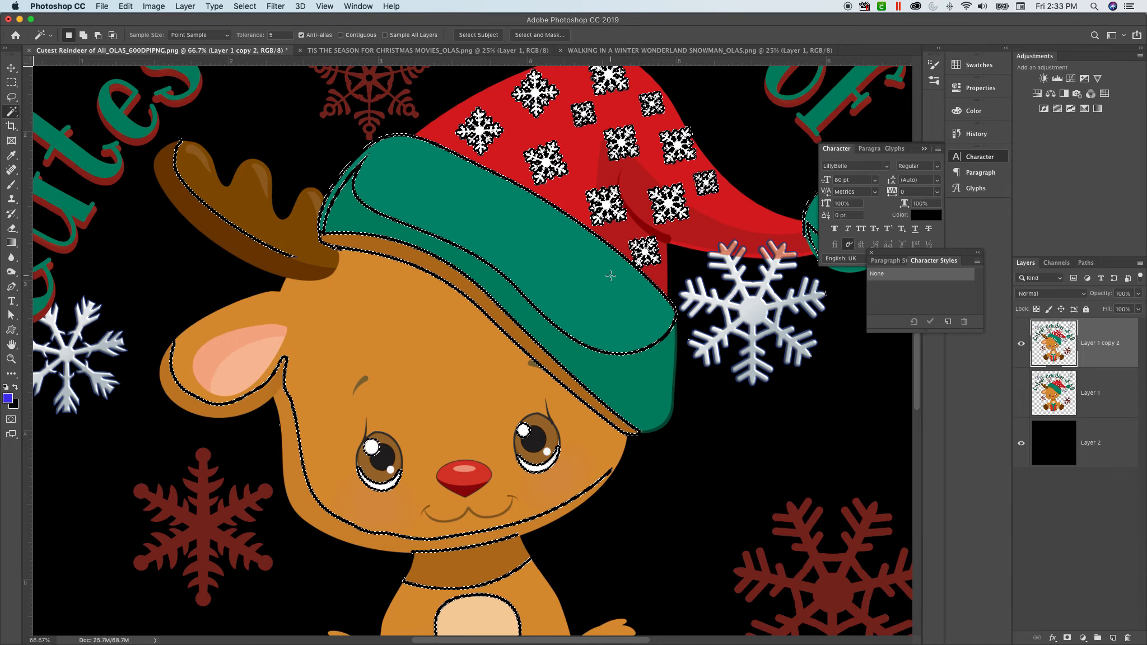
pyautogui.press('super+d')
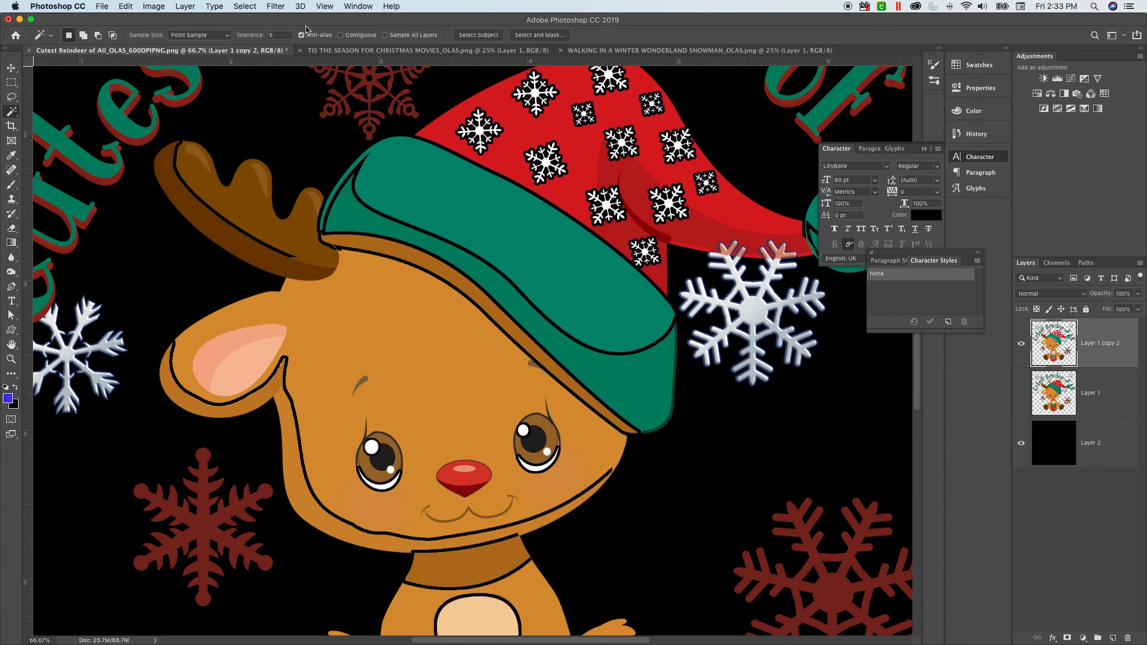
pyautogui.click(331, 7)
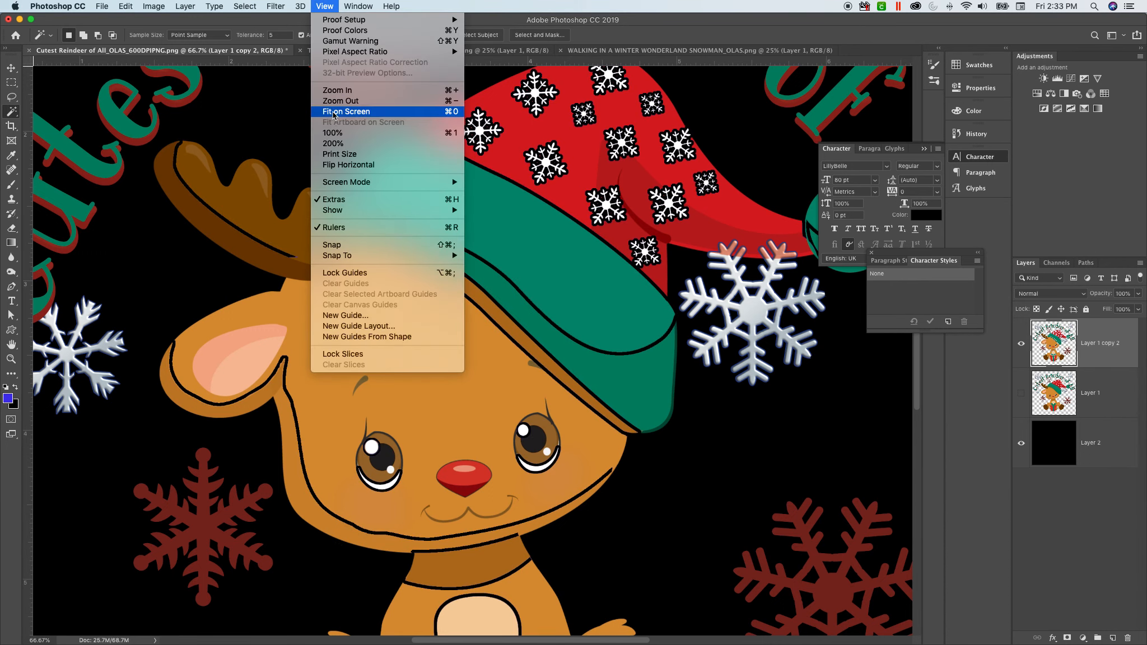
pyautogui.click(334, 113)
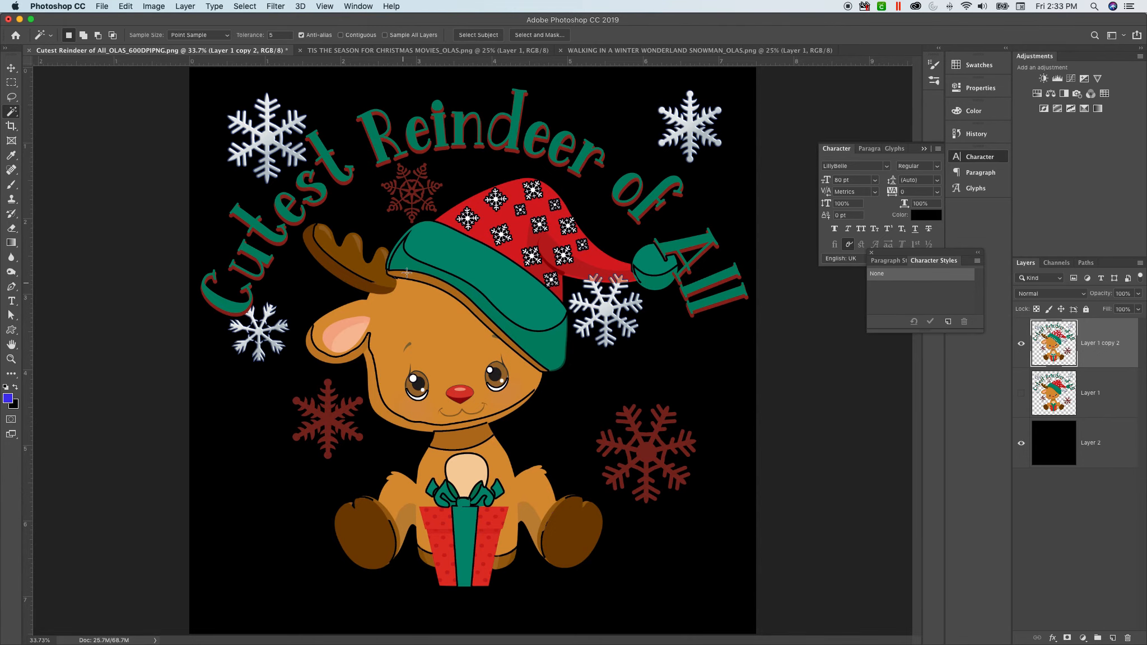
# Step: Try a quick PNG export of the artwork with the black Layer 2 hidden, cancelling it and showing Layer 2 again
pyautogui.click(1021, 442)
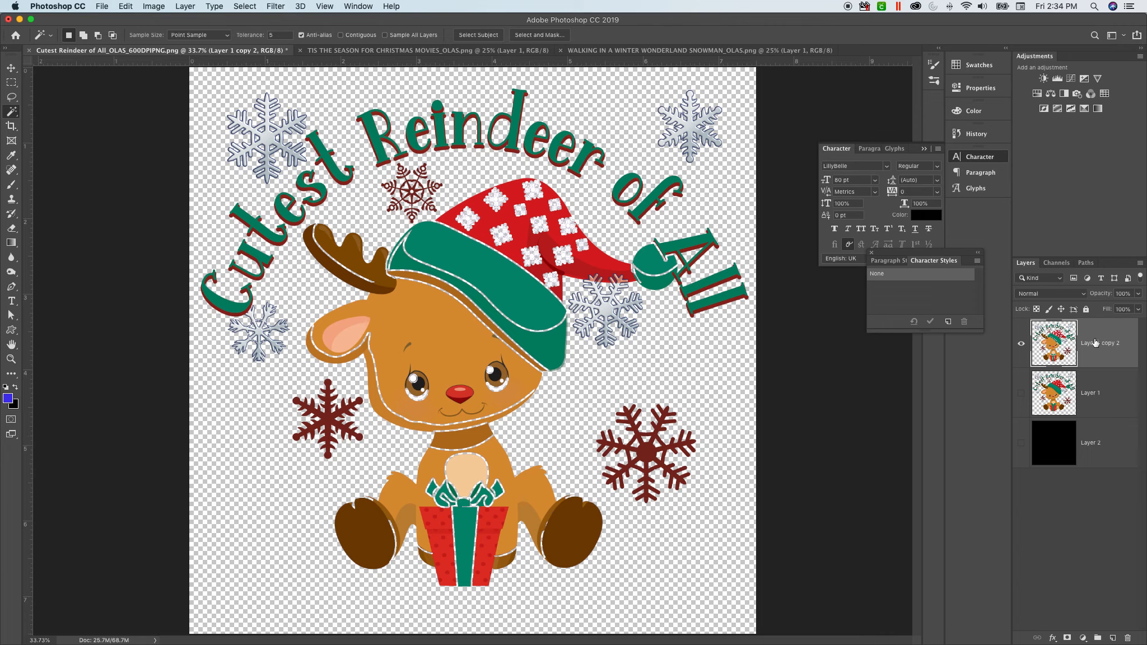
pyautogui.click(99, 6)
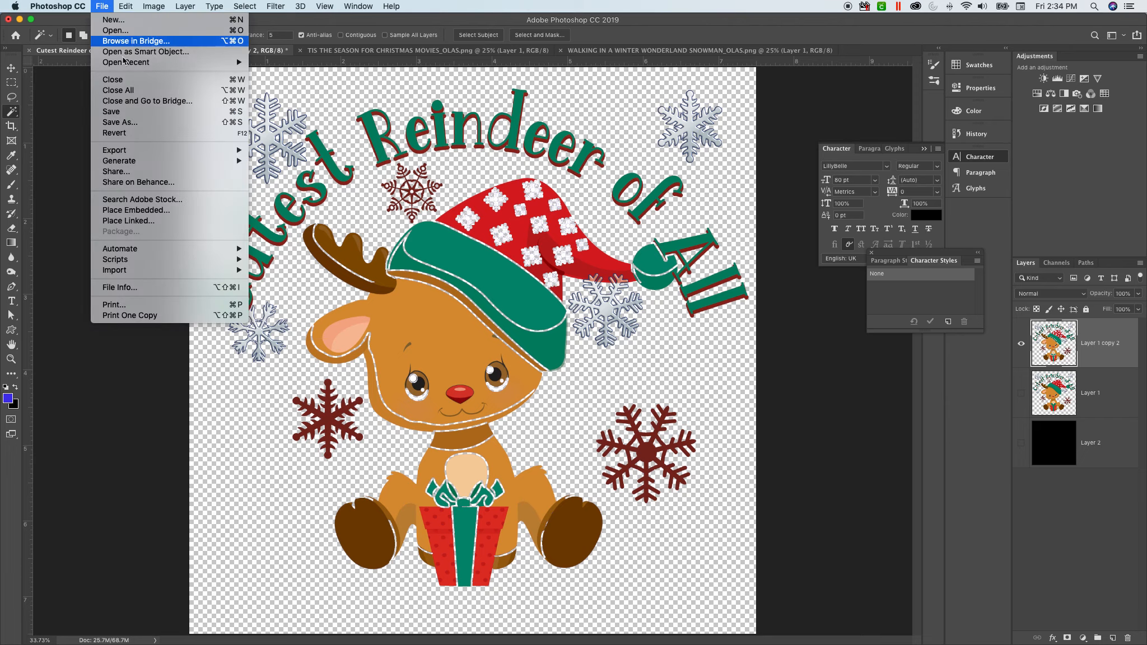
pyautogui.moveTo(145, 150)
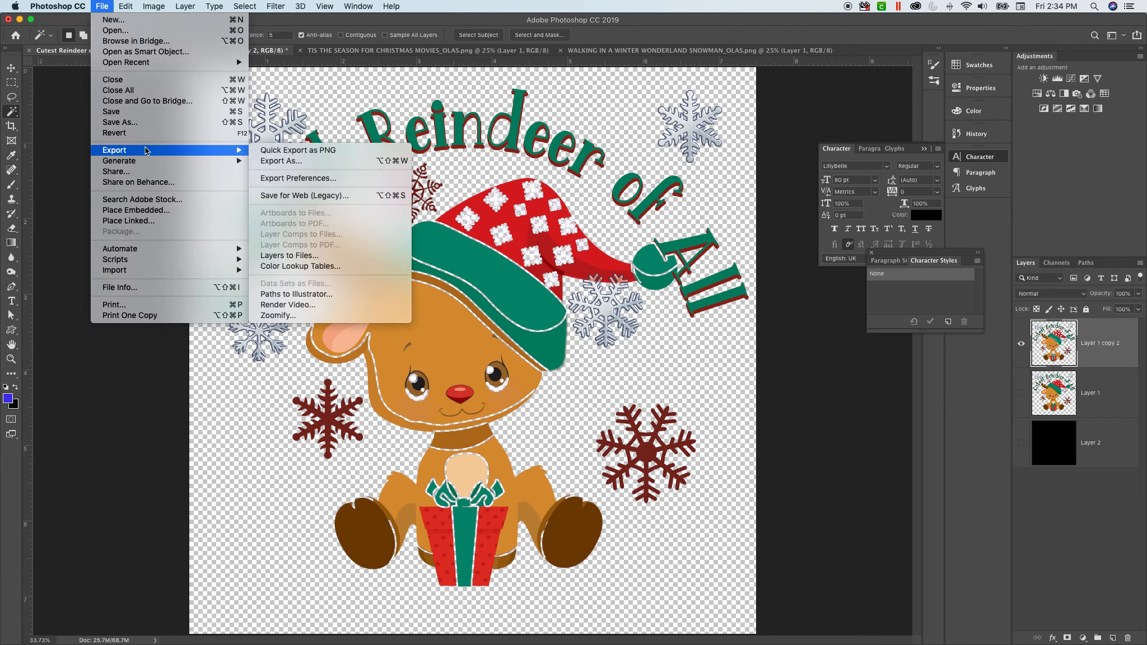
pyautogui.click(309, 151)
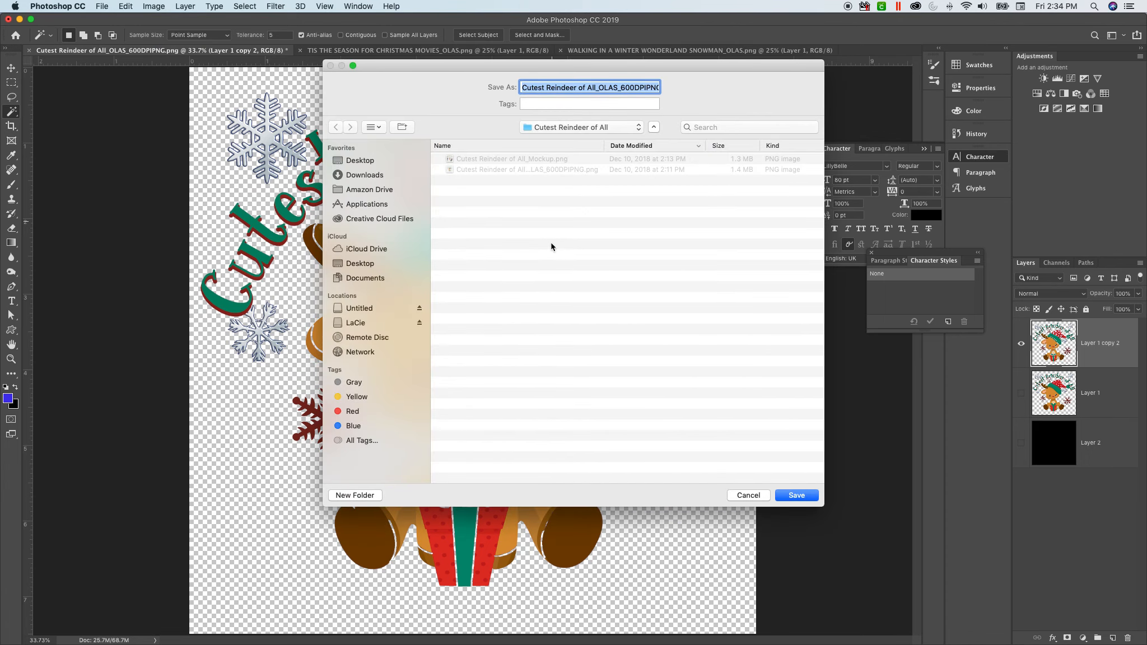
pyautogui.click(746, 496)
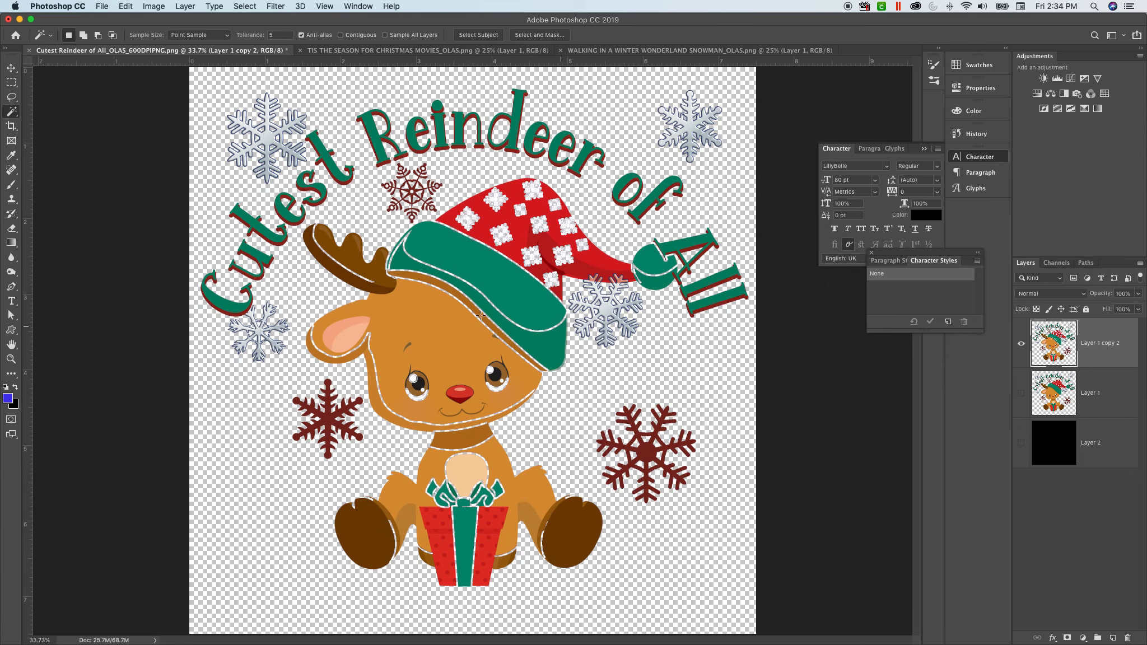
pyautogui.click(1021, 443)
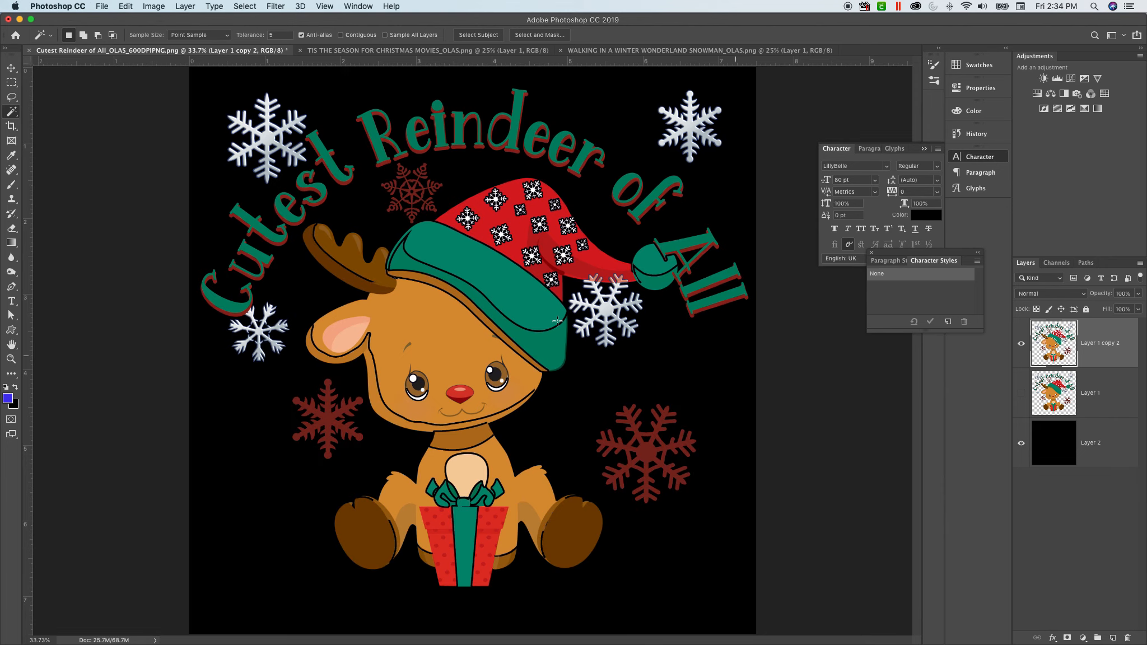